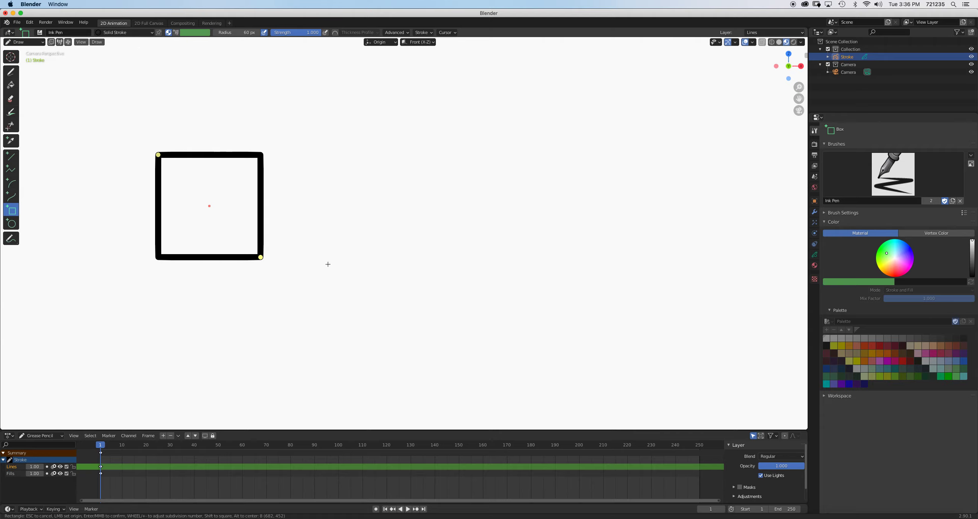
- Confirm the drawn square and show the Screencast Keys settings in the viewport sidebar
key("Return")
key("n")
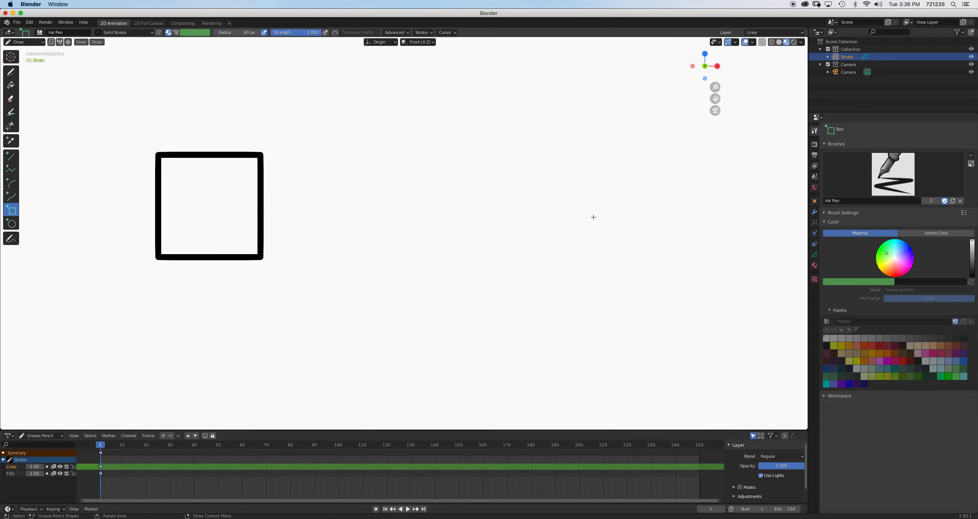
left_click(803, 110)
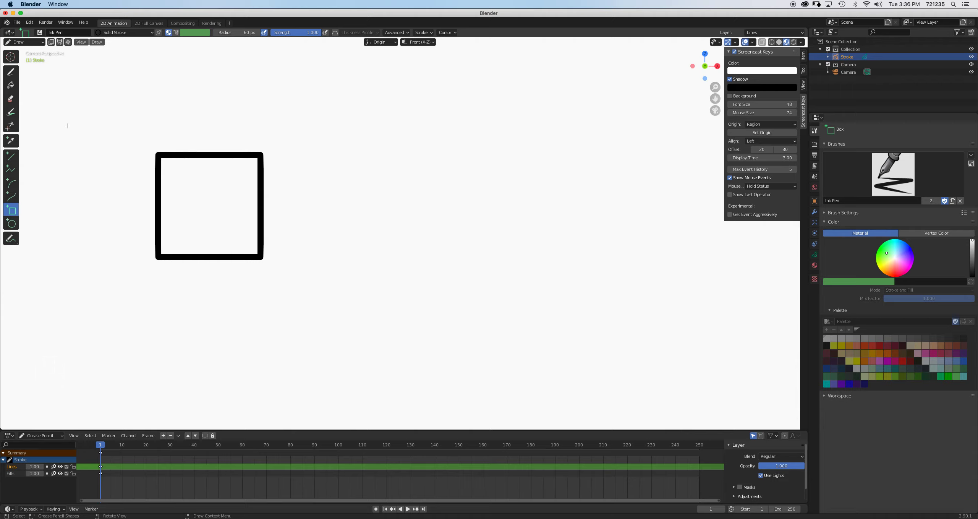
- Draw an outlined perfect circle beside the square with the Circle tool
left_click(18, 222)
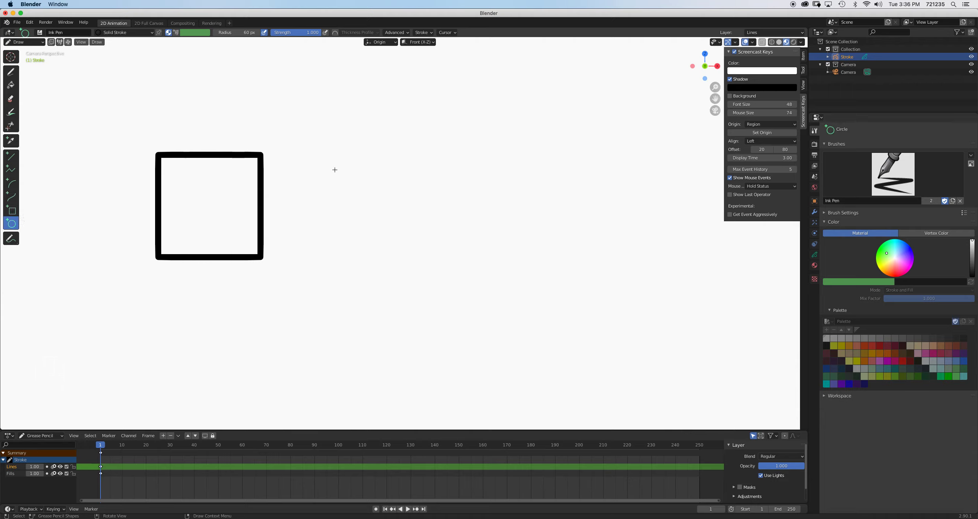
left_click_drag(356, 184, 471, 255, "shift")
key("Return")
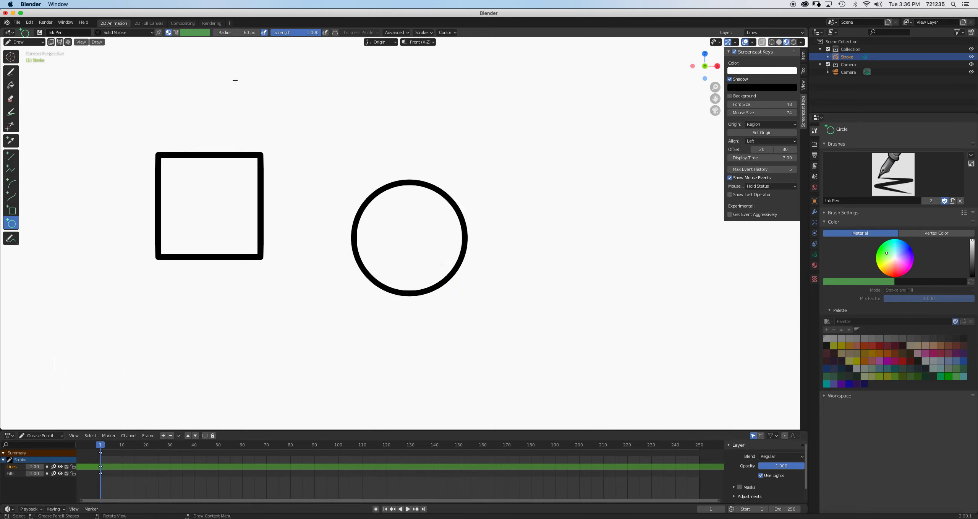
- Check the Stroke object's materials and make its Fills layer the active layer
left_click(123, 32)
left_click(132, 34)
left_click(815, 265)
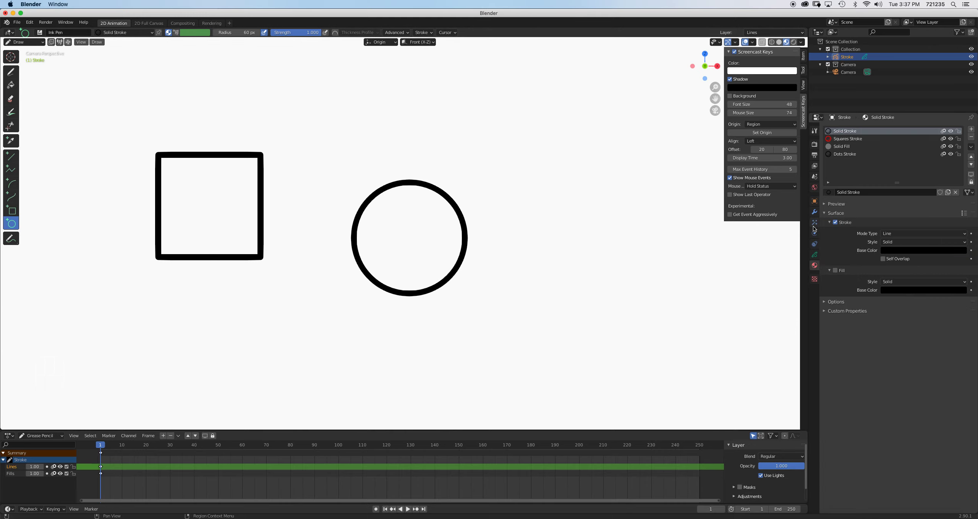
left_click(814, 255)
left_click(853, 161)
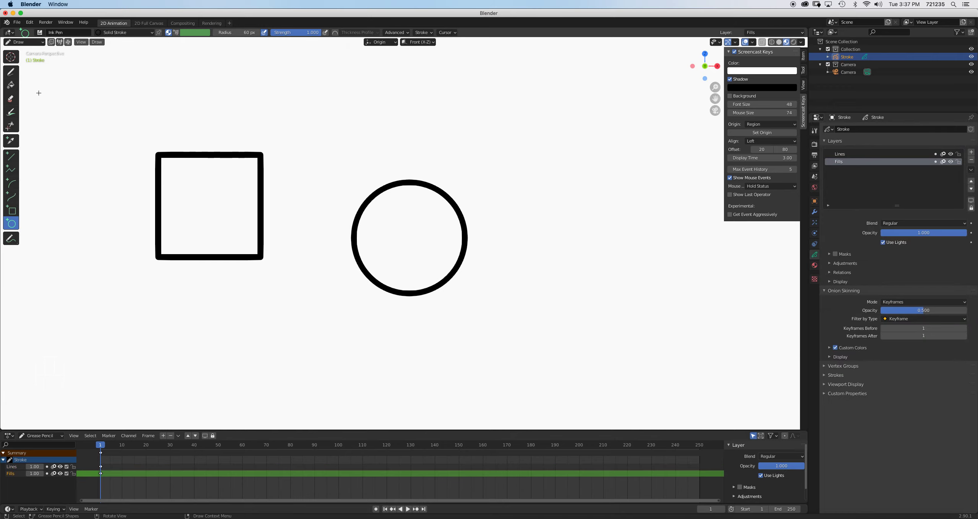
- Fill the square and the circle with the grey Solid Fill material using the Fill tool
left_click(11, 85)
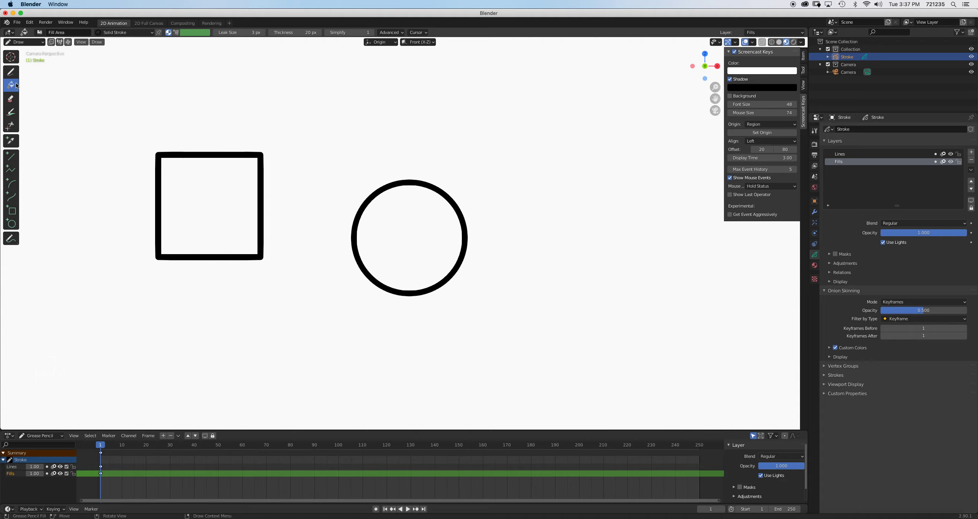
left_click(102, 34)
left_click(100, 65)
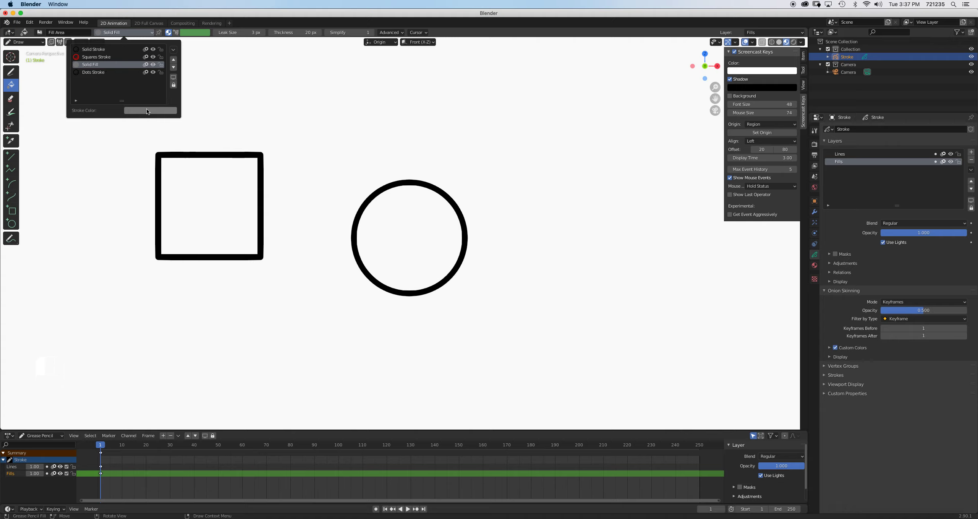
left_click(205, 196)
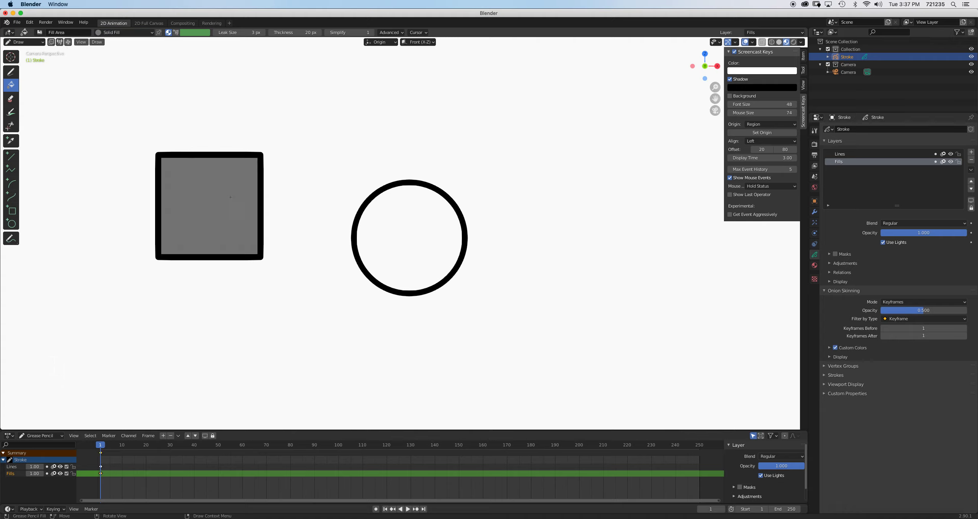
left_click(408, 240)
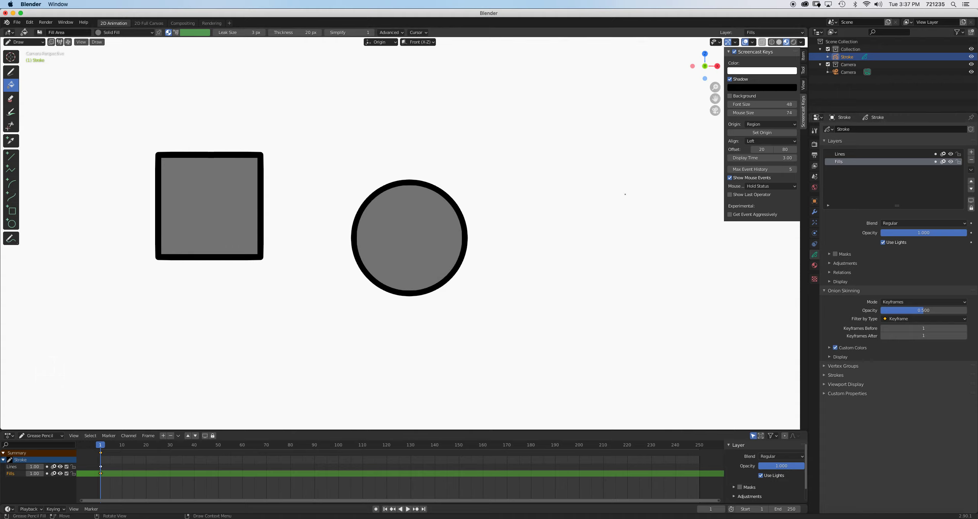
- Toggle the Lines layer's visibility off and on twice to compare the outlines with the fills
left_click(951, 154)
left_click(951, 155)
left_click(951, 154)
left_click(951, 154)
- Switch the Fill tool from material colour to vertex colour and refill the square and circle in light green
left_click(815, 265)
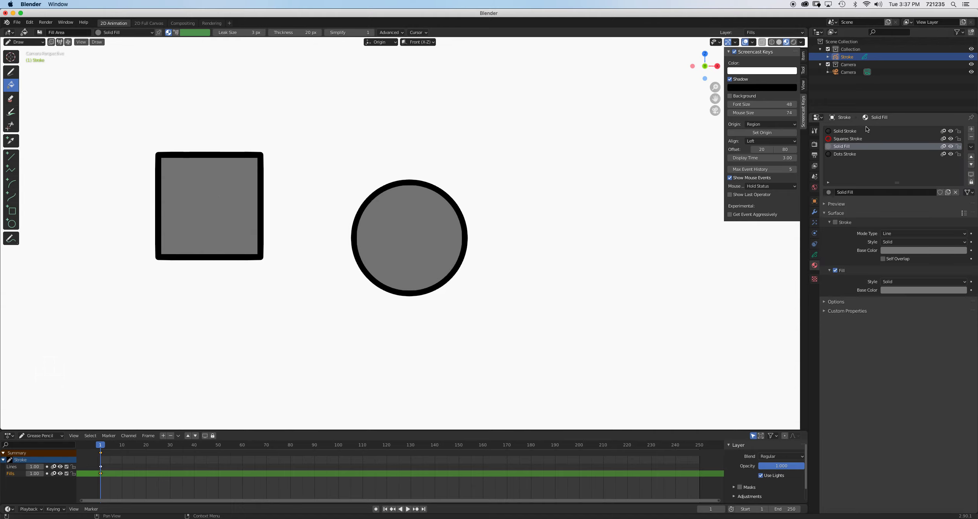
left_click(176, 33)
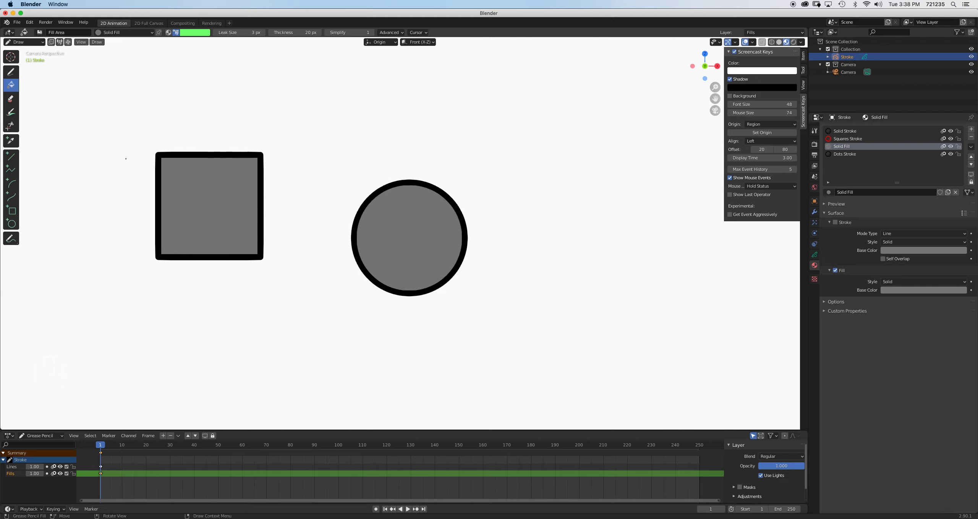
left_click(217, 209)
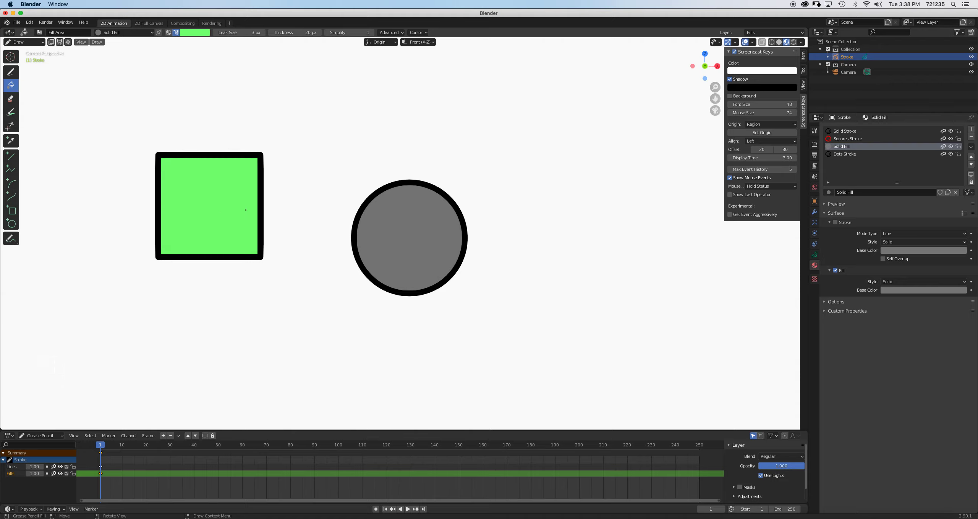
left_click(416, 234)
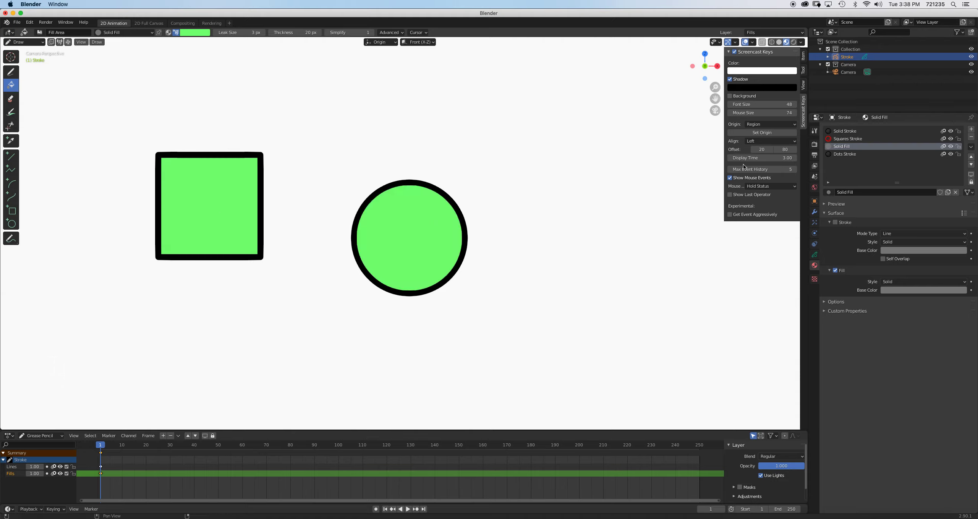
- Recolour the square and circle with magenta from the palette, and refill the circle in orange-red
left_click(814, 130)
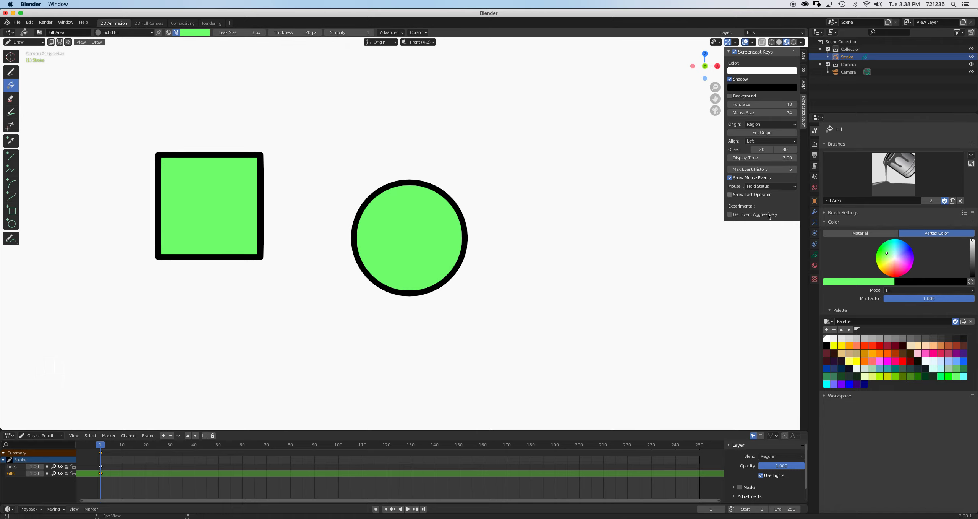
left_click(815, 265)
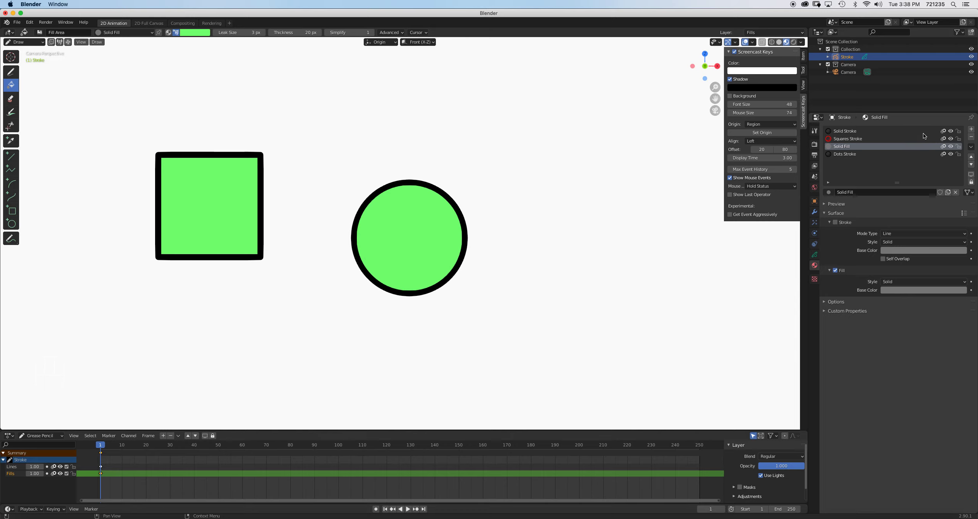
left_click(815, 130)
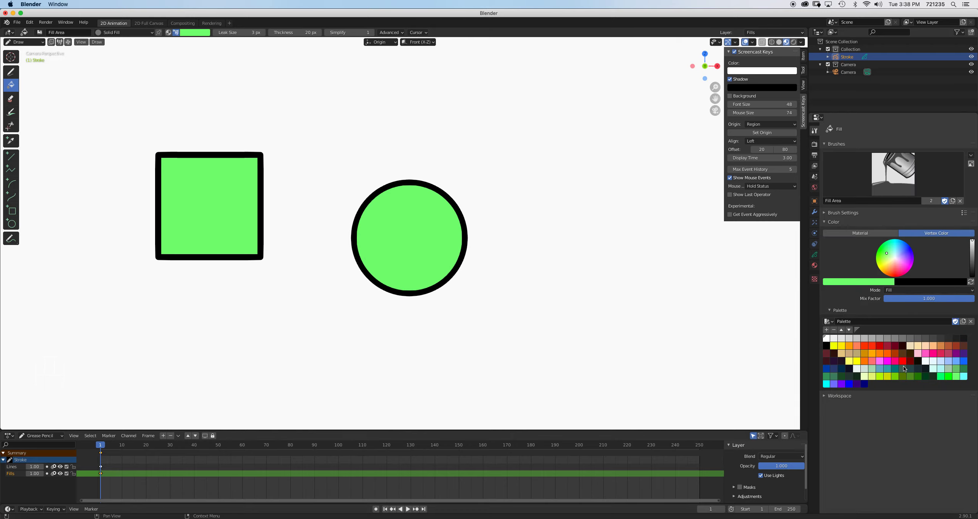
left_click(889, 362)
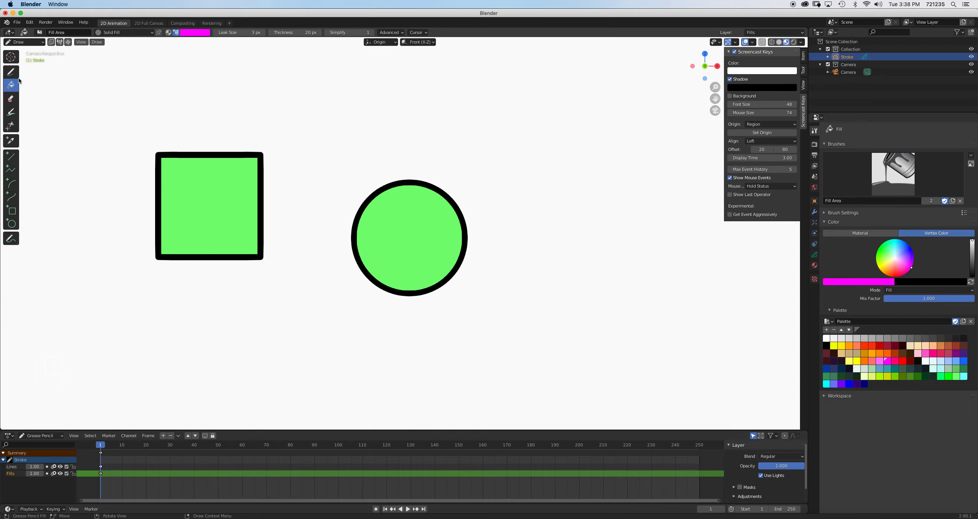
left_click(218, 164)
left_click(442, 259)
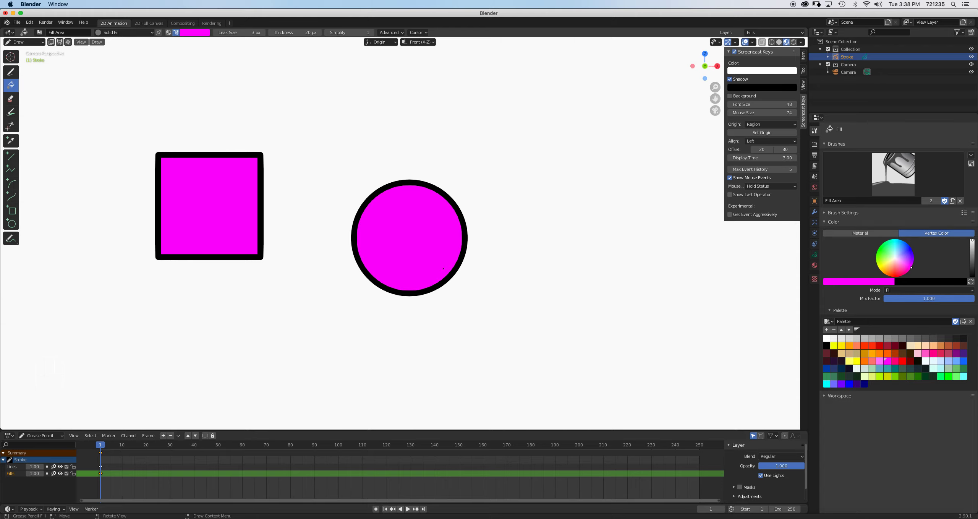
left_click(873, 346)
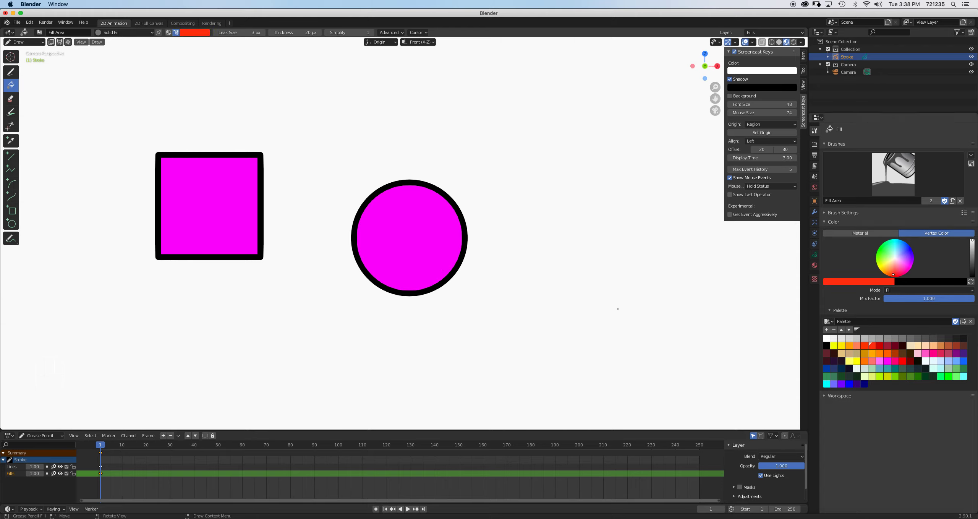
left_click(452, 261)
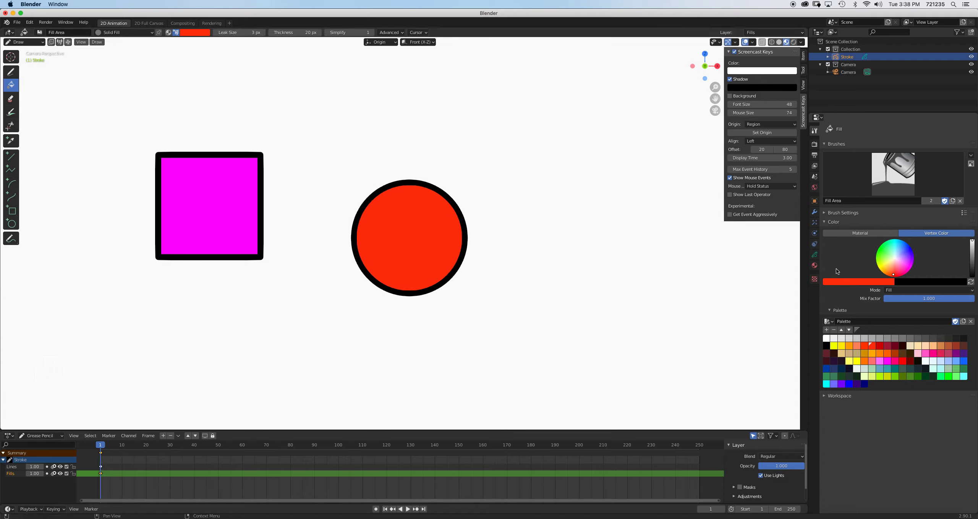
- Mix a dark blue vertex colour with the colour wheel and value slider, and fill the circle with it
left_click_drag(893, 272, 902, 246)
left_click_drag(972, 242, 972, 259)
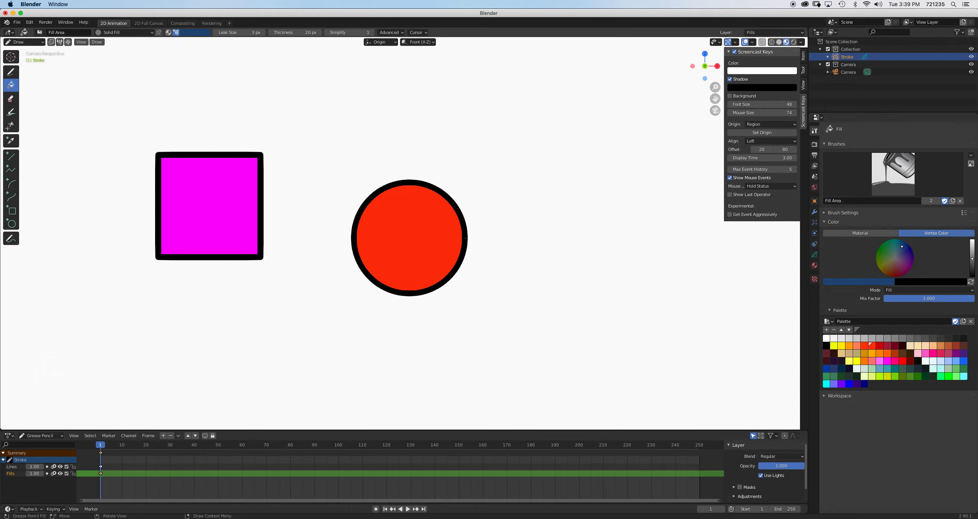
left_click(428, 230)
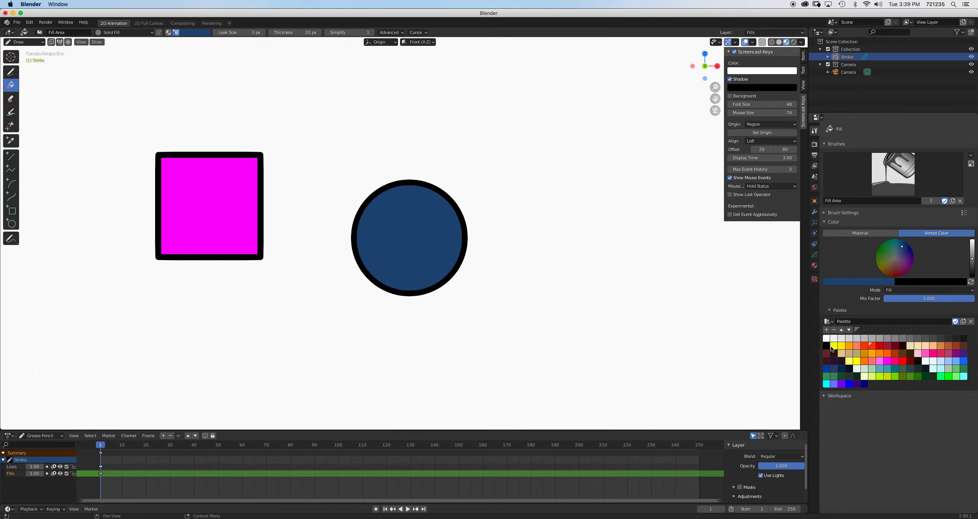
- Add the mixed dark blue to the palette, and fill the square with the palette's pure red
left_click(827, 331)
left_click(902, 361)
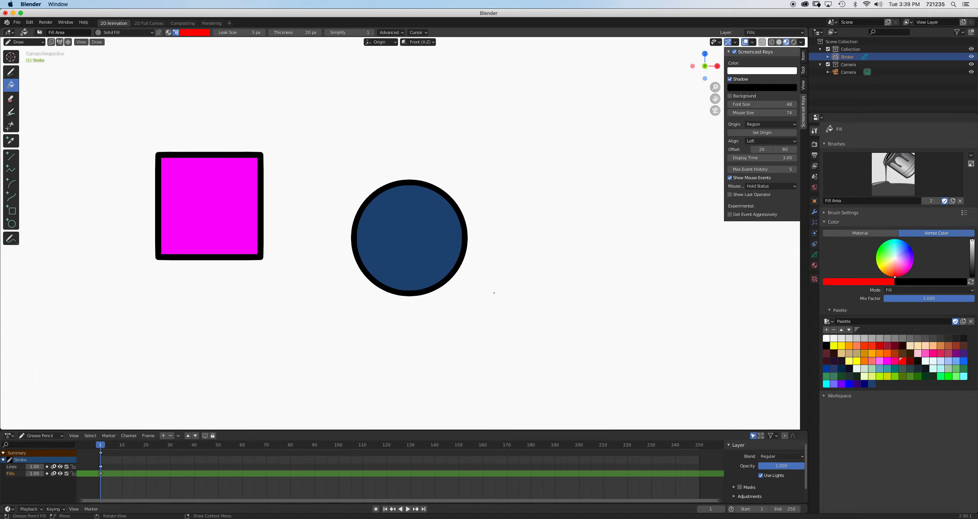
left_click(218, 225)
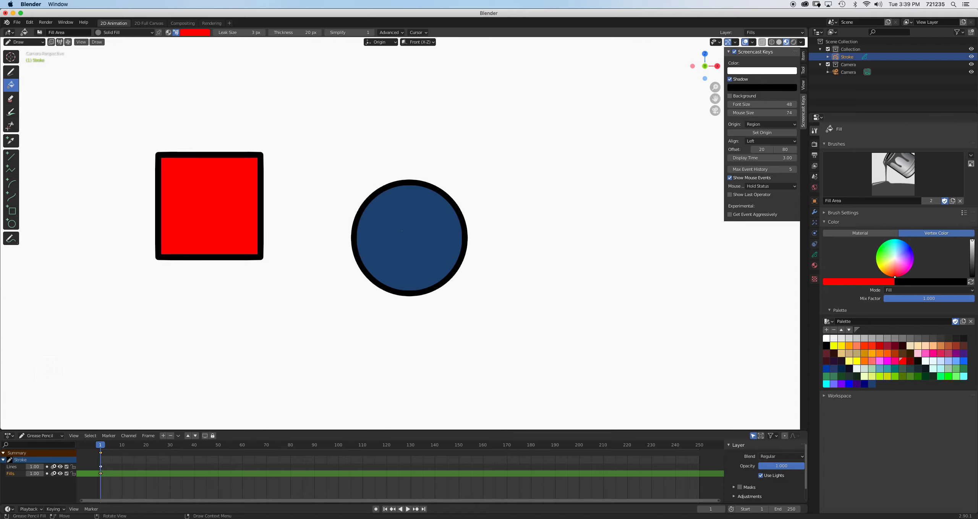
- Sample the circle's dark blue with the eyedropper and add the colour to the palette
left_click(865, 283)
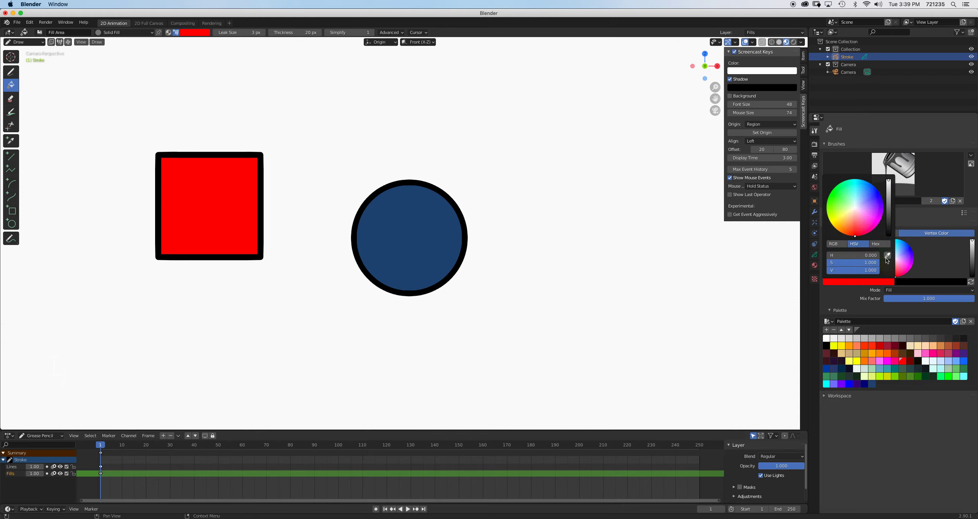
key("e")
left_click(399, 234)
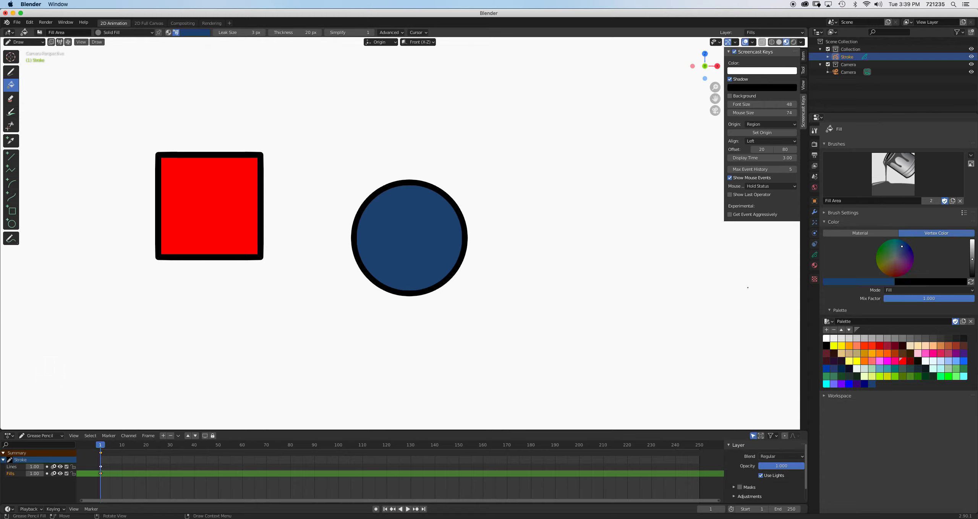
left_click(826, 330)
- Draw two overlapping light green filled freeform shapes beside the circle with the Draw tool's Ink Pen brush
left_click(12, 72)
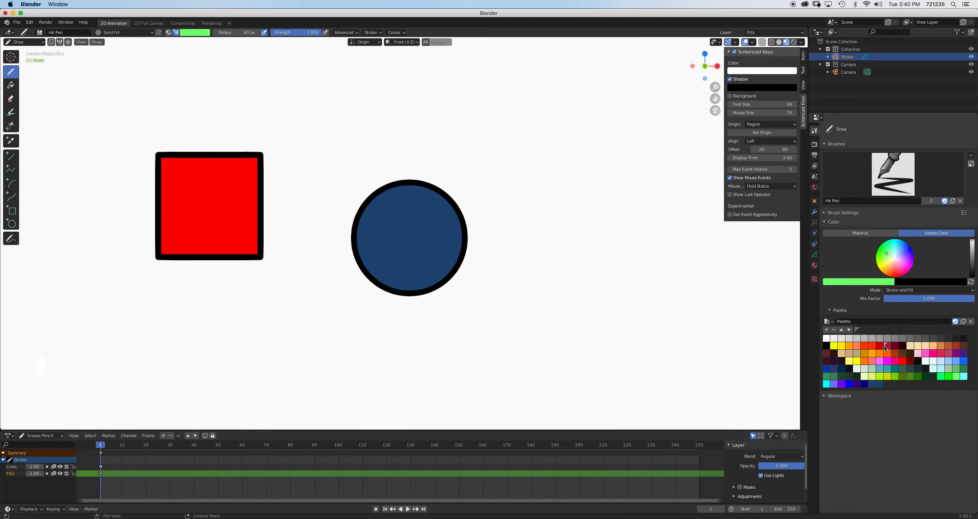
mouse_move(559, 178)
left_mouse_down()
mouse_move(532, 214)
mouse_move(508, 306)
mouse_move(600, 320)
mouse_move(621, 192)
mouse_move(569, 163)
mouse_move(534, 177)
mouse_move(506, 246)
mouse_move(508, 293)
left_mouse_up()
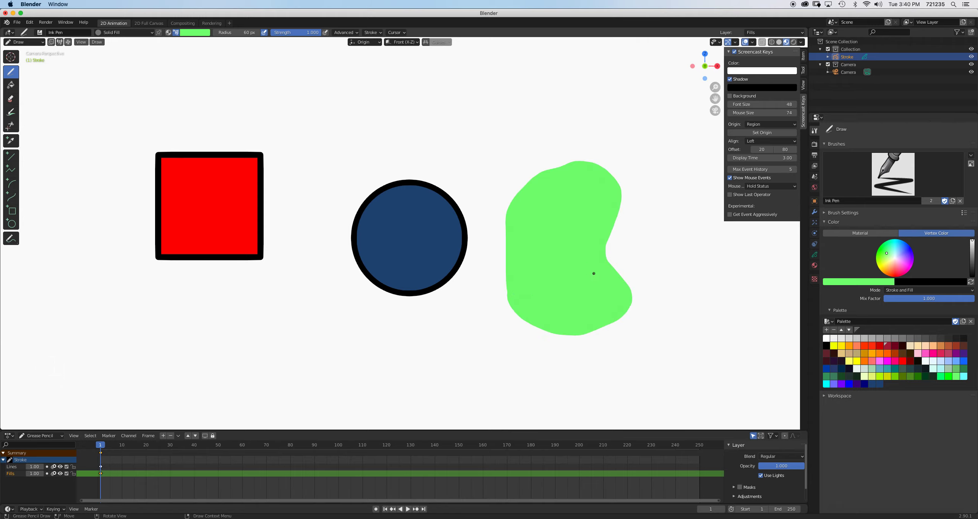
left_click(880, 347)
mouse_move(548, 282)
left_mouse_down()
mouse_move(623, 275)
mouse_move(646, 244)
mouse_move(598, 234)
left_mouse_up()
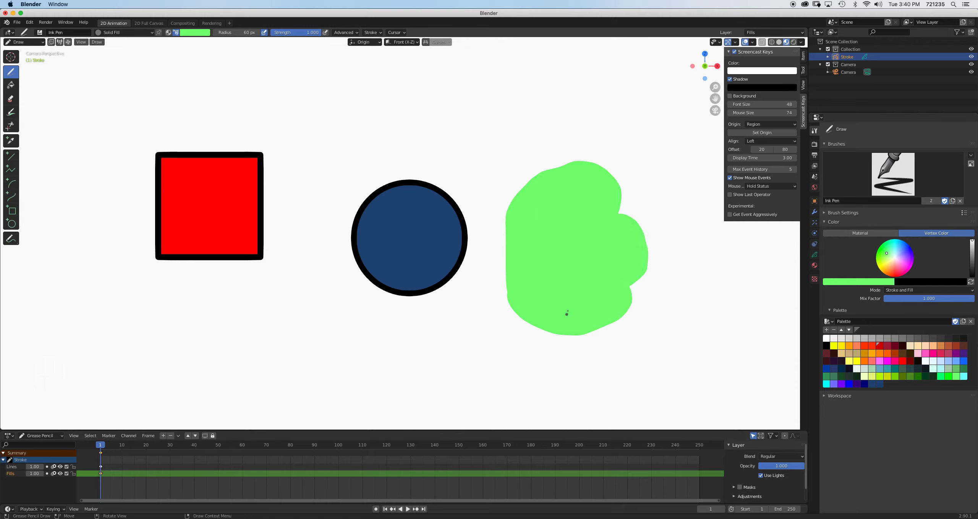
- Draw a rounded dark red filled shape overlapping the green freeform shapes
left_click(888, 348)
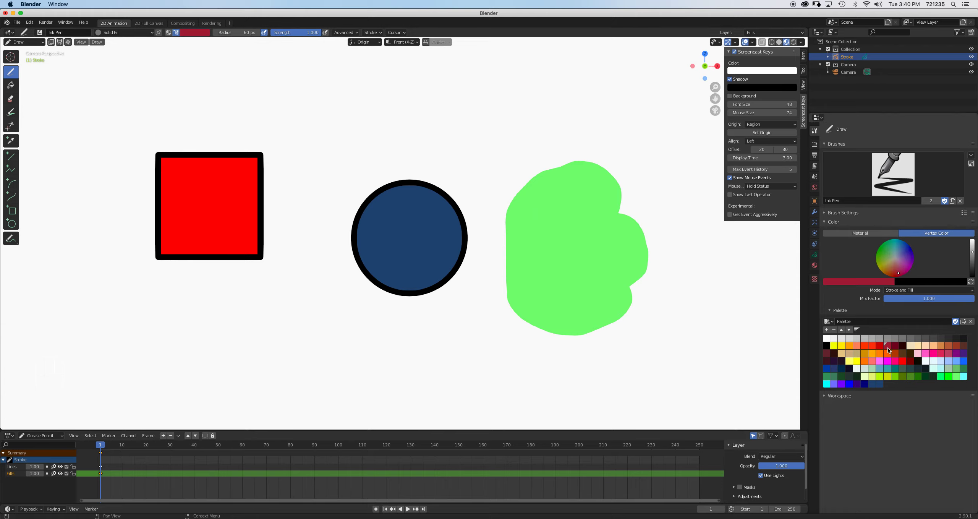
mouse_move(627, 204)
left_mouse_down()
mouse_move(581, 216)
mouse_move(615, 300)
mouse_move(674, 245)
mouse_move(617, 205)
left_mouse_up()
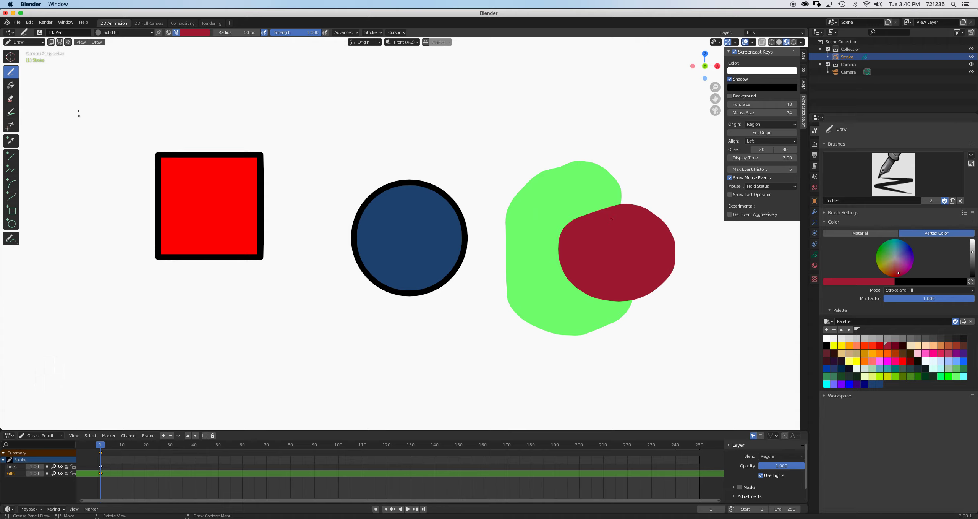
- Tint the dark red shape with light green by brushing over it repeatedly with the Tint tool
left_click(15, 115)
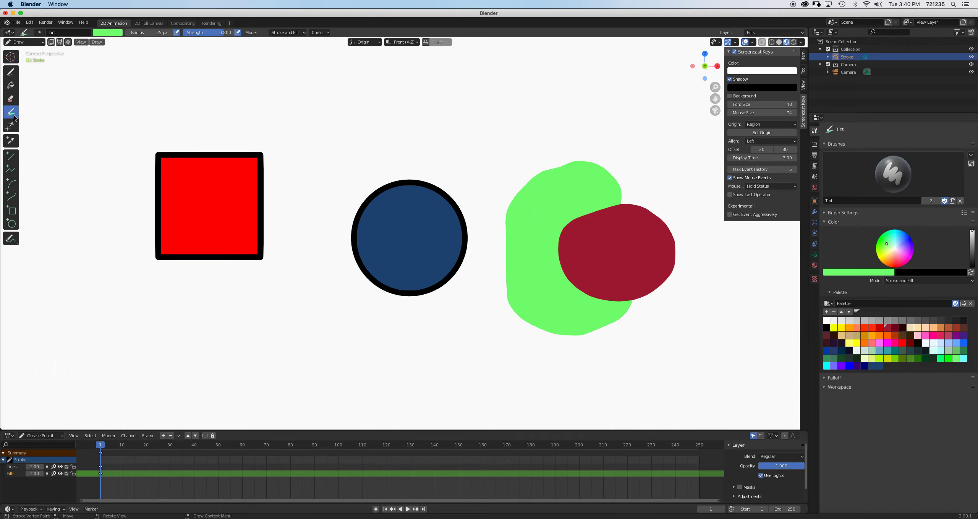
left_click(564, 225)
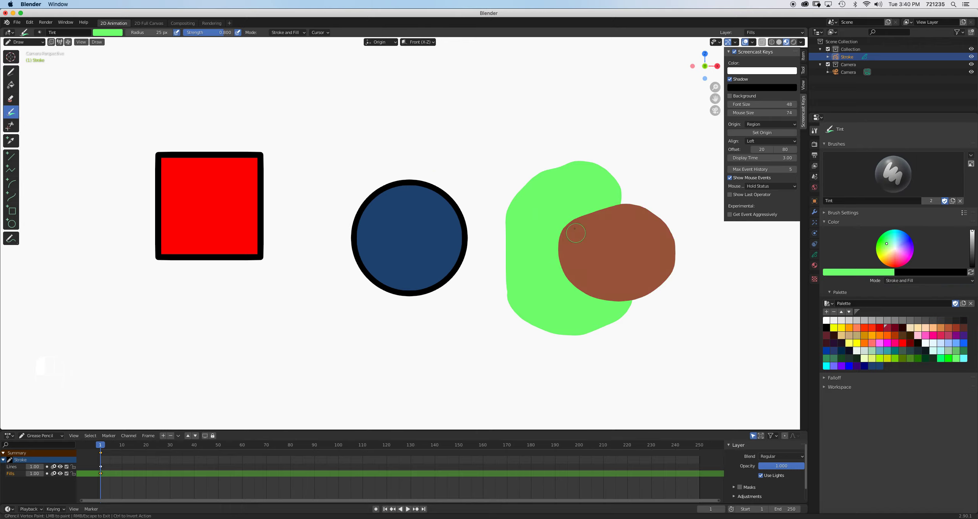
mouse_move(560, 201)
left_mouse_down()
mouse_move(568, 251)
mouse_move(537, 239)
mouse_move(568, 252)
left_mouse_up()
left_click_drag(560, 309, 565, 313)
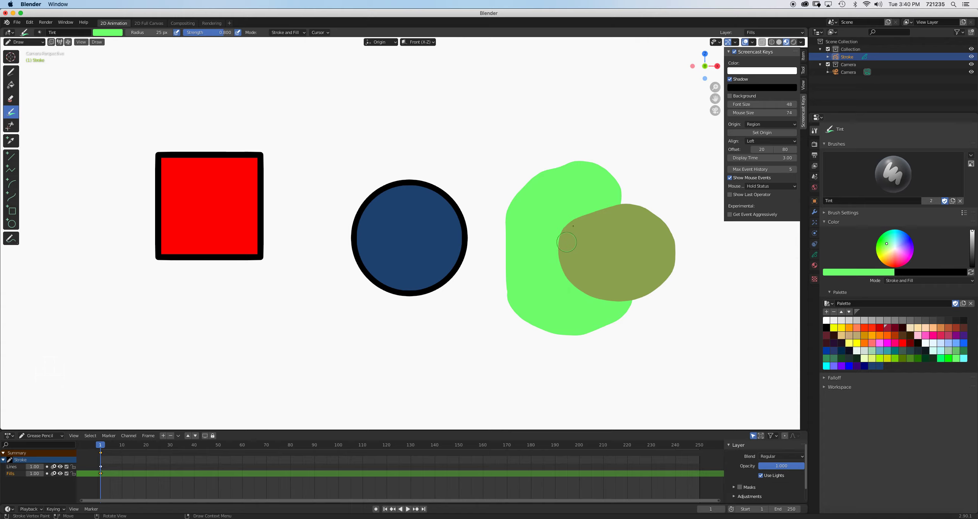
- Tint the circle and the square with light green by brushing across their outlines with the Tint tool
mouse_move(424, 165)
left_mouse_down()
mouse_move(408, 174)
mouse_move(421, 180)
mouse_move(423, 208)
left_mouse_up()
left_click_drag(203, 151, 260, 213)
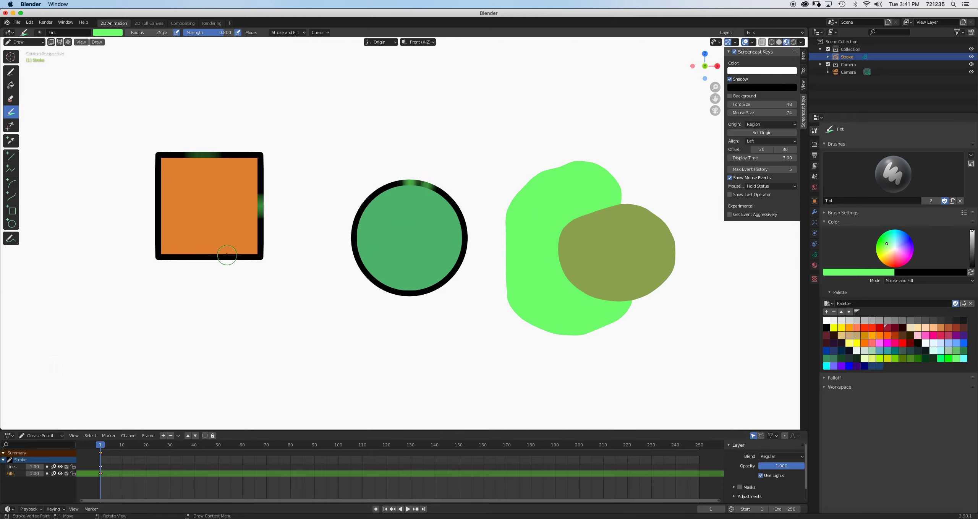
left_click_drag(229, 263, 241, 267)
left_click_drag(151, 251, 153, 207)
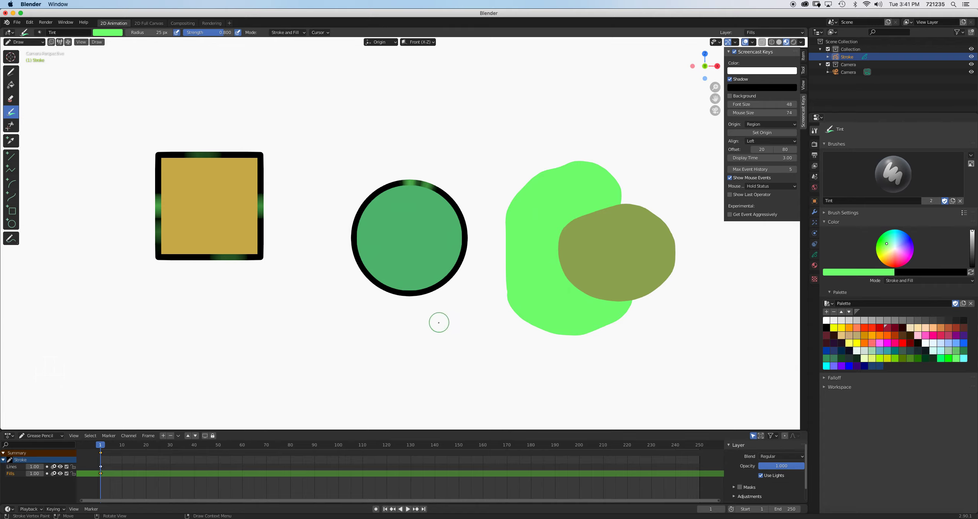
- With the Draw tool, compare the Solid Stroke and Solid Fill material settings, return to Solid Fill, and show the brush's vertex colour settings
left_click(815, 265)
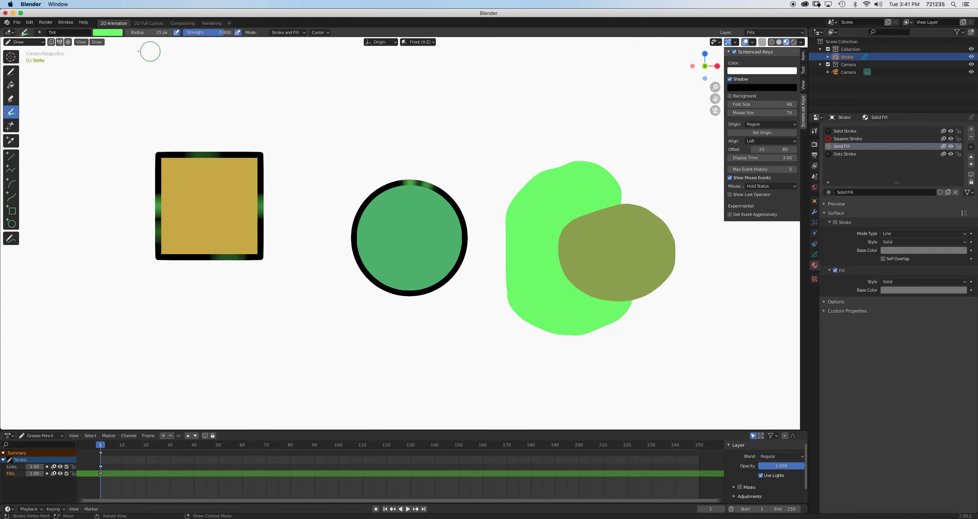
left_click(12, 75)
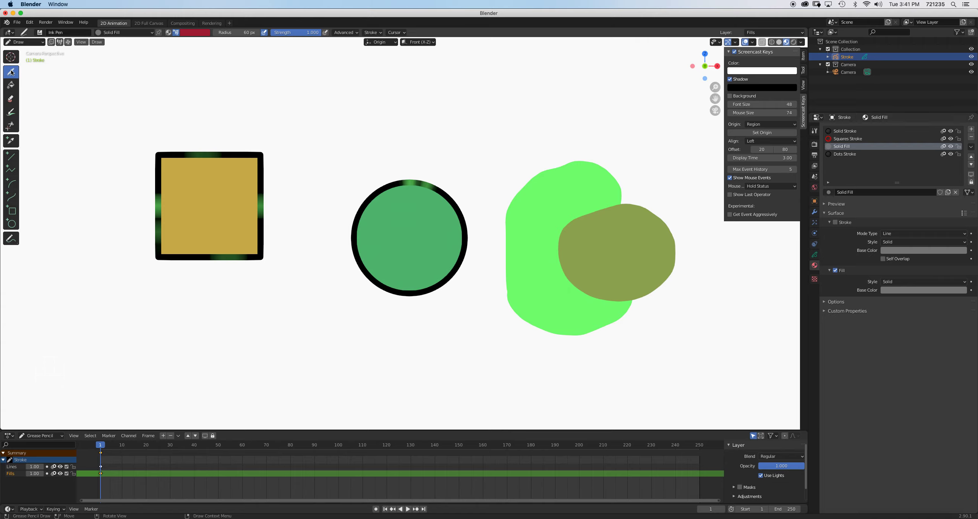
left_click(115, 32)
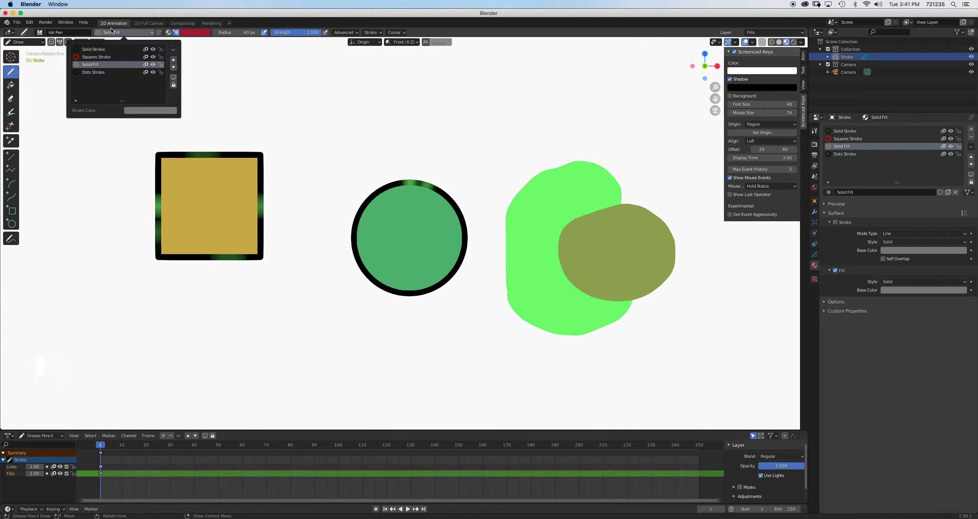
left_click(96, 50)
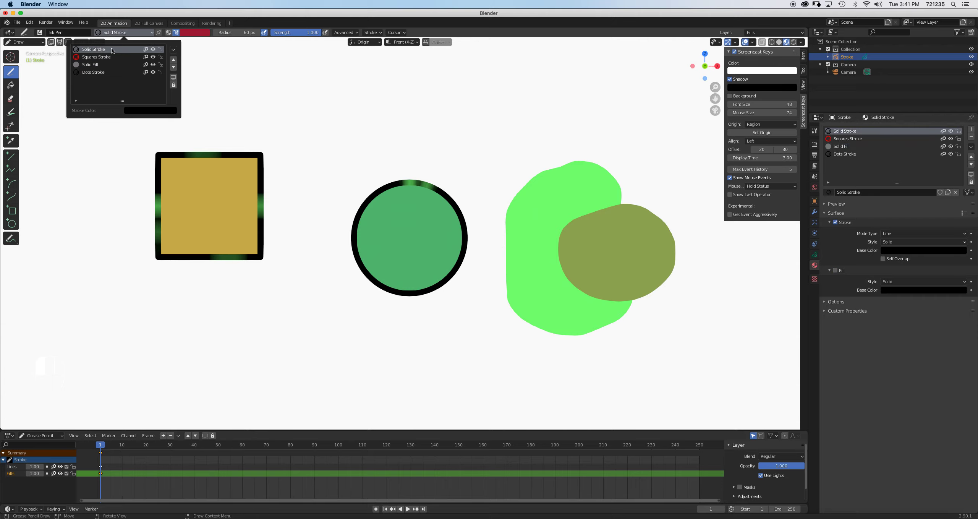
left_click(107, 65)
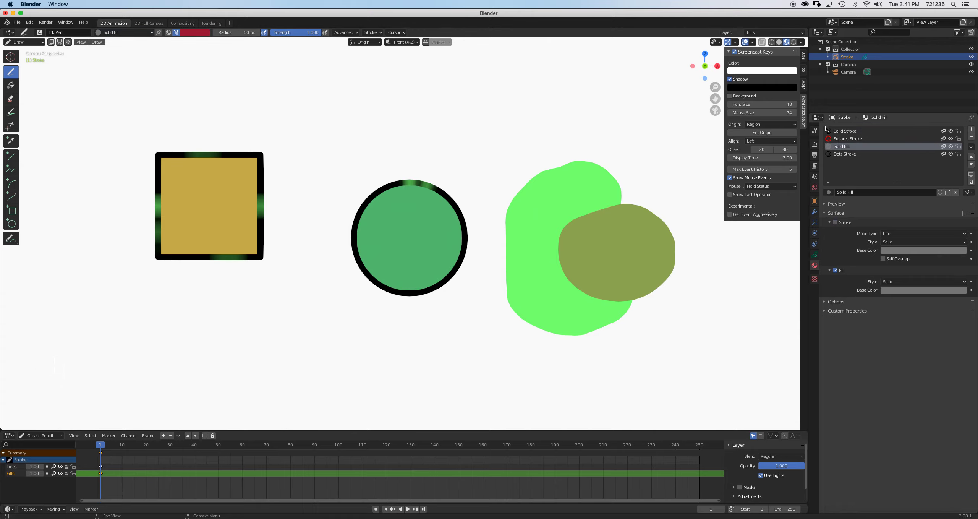
left_click(815, 131)
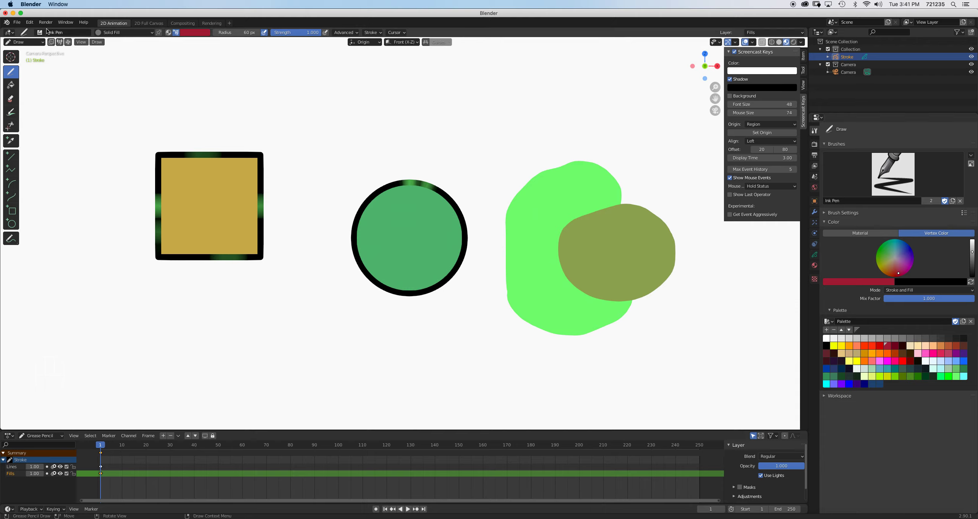
- Open the recent file Totoro Drip for class1.blend without saving the current drawing
left_click(17, 22)
mouse_move(29, 46)
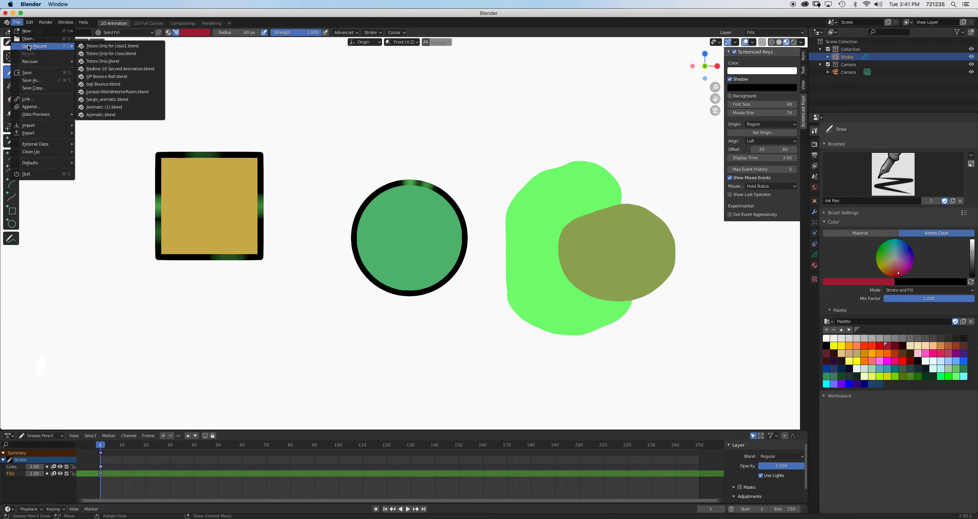
left_click(101, 46)
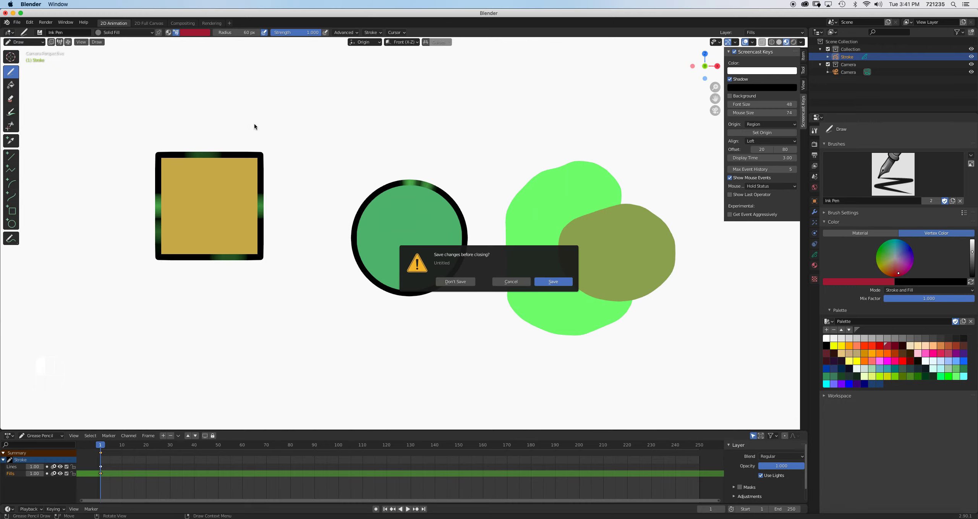
left_click(456, 281)
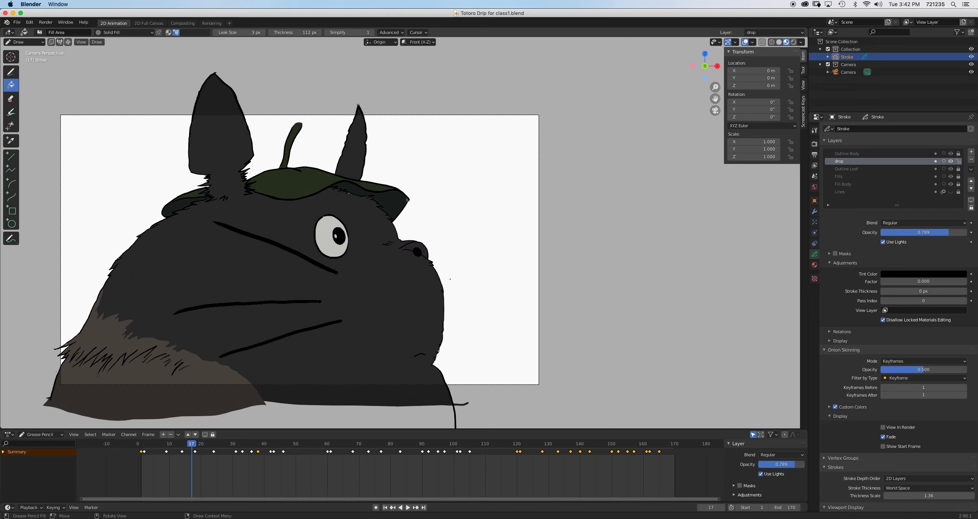
- Play the Totoro animation from frame 0 and stop the playback
middle_click_drag(418, 295, 527, 274, "shift")
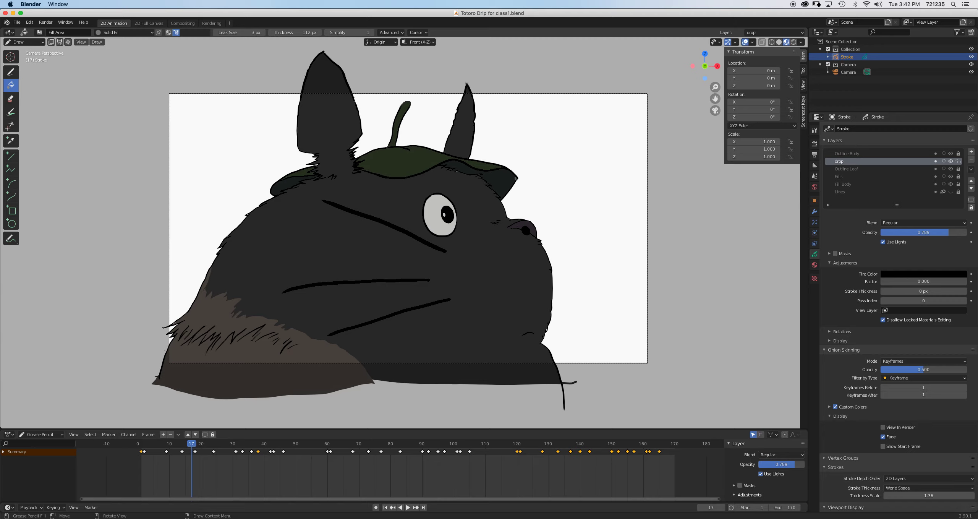
left_click_drag(188, 448, 138, 450)
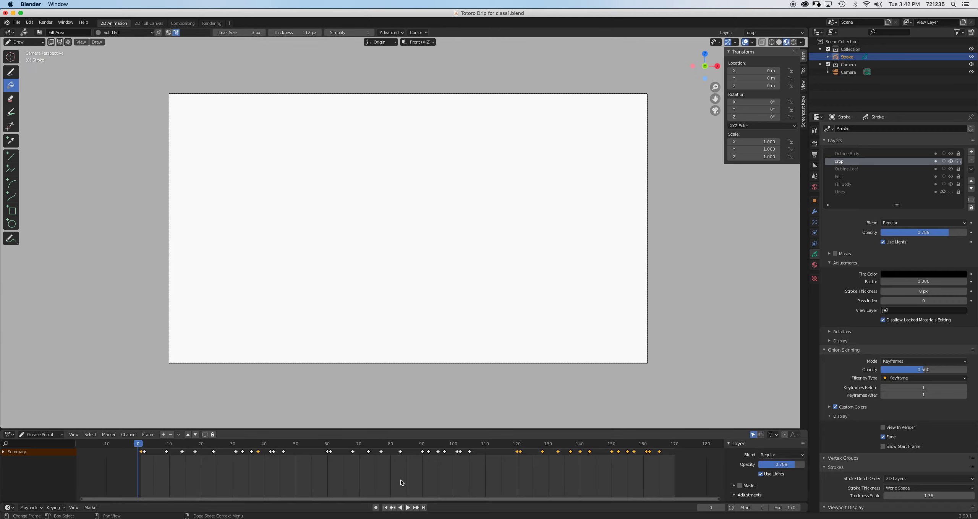
left_click(408, 507)
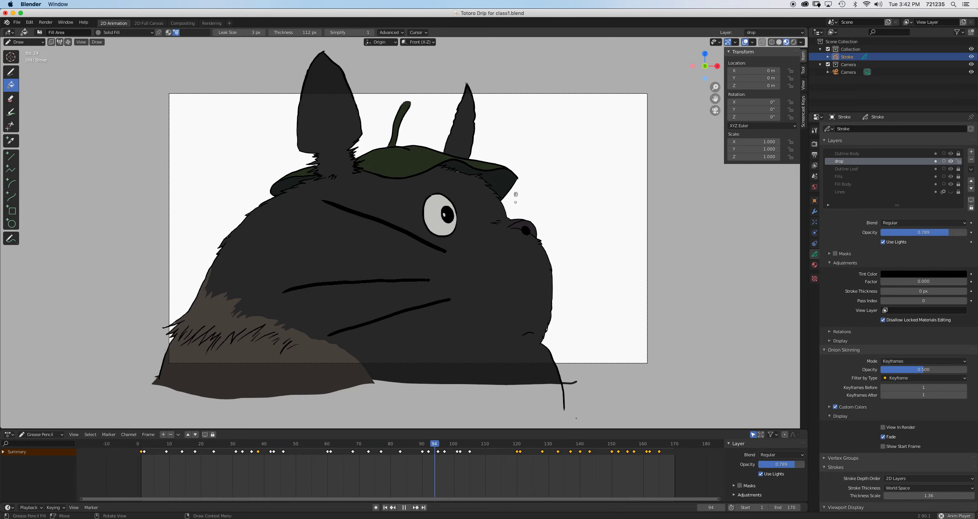
key("space")
- Delete the keyframes from frame 120 onward and replace them with duplicates of the frame 60 to 105 keyframes, starting at about frame 124
mouse_move(609, 448)
left_mouse_down()
mouse_move(568, 447)
mouse_move(587, 444)
left_mouse_up()
left_click_drag(665, 463, 317, 446)
key("x")
left_click(529, 451)
key("g")
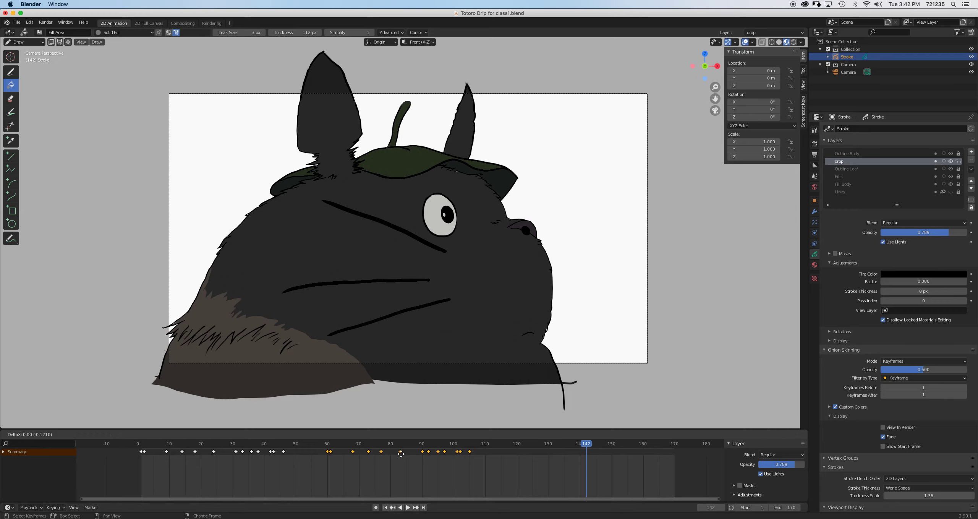
left_click(603, 465)
- Play back the animation to check the duplicated keyframes, then replay it from about frame 1 and stop at frame 116
key("space")
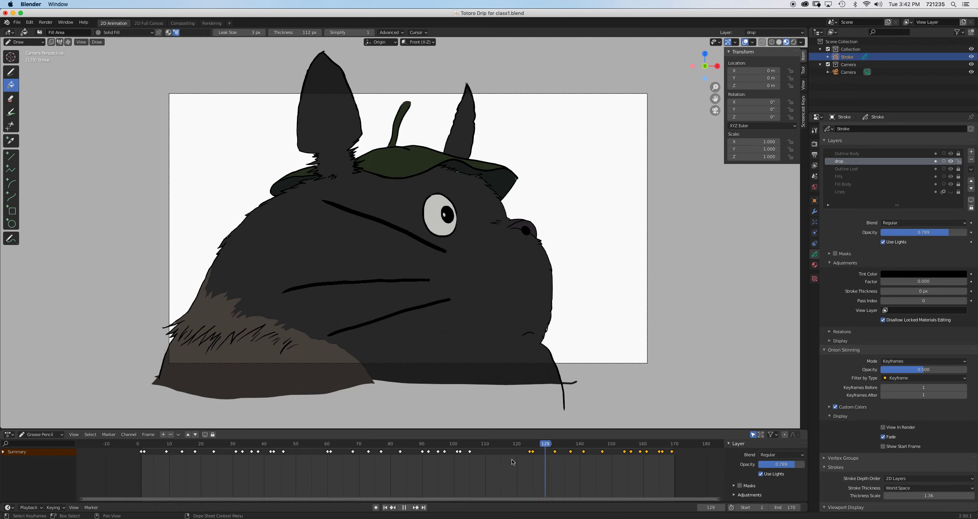
key("space")
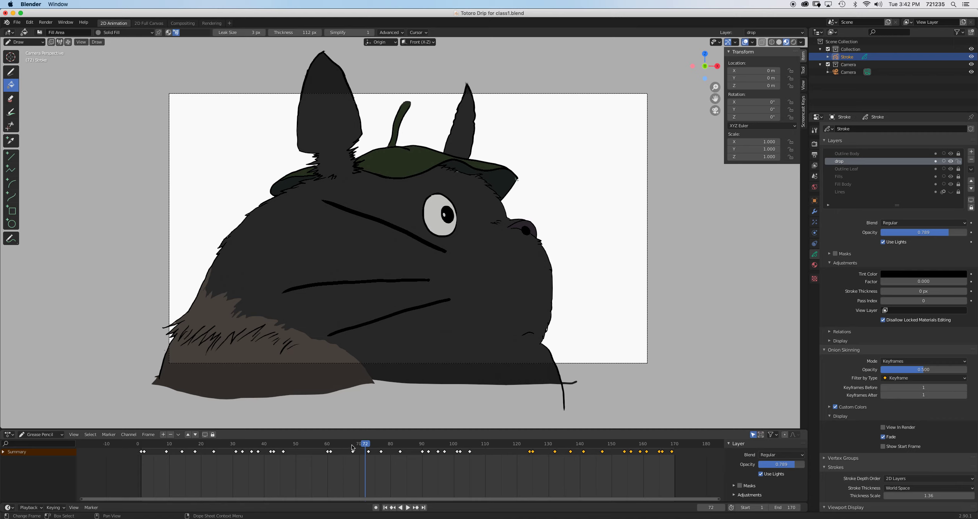
left_click_drag(365, 444, 142, 458)
key("space")
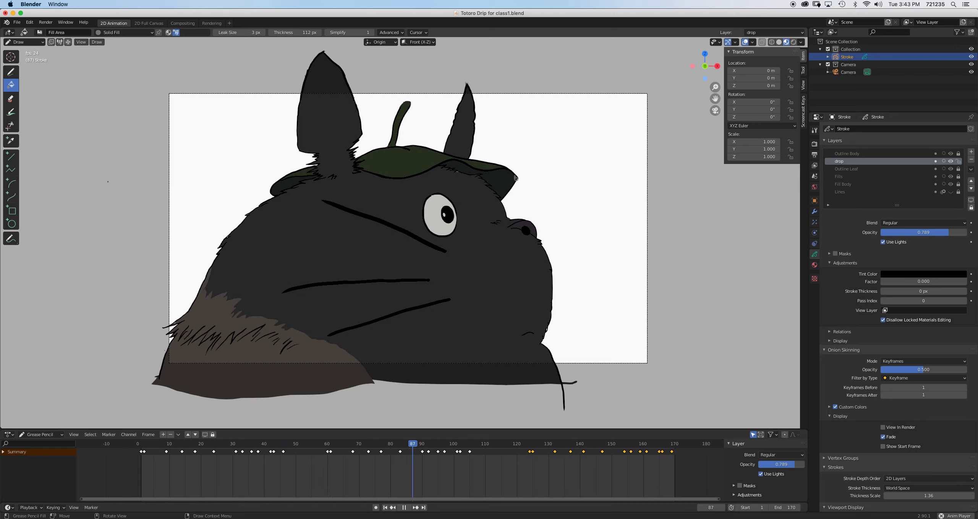
key("space")
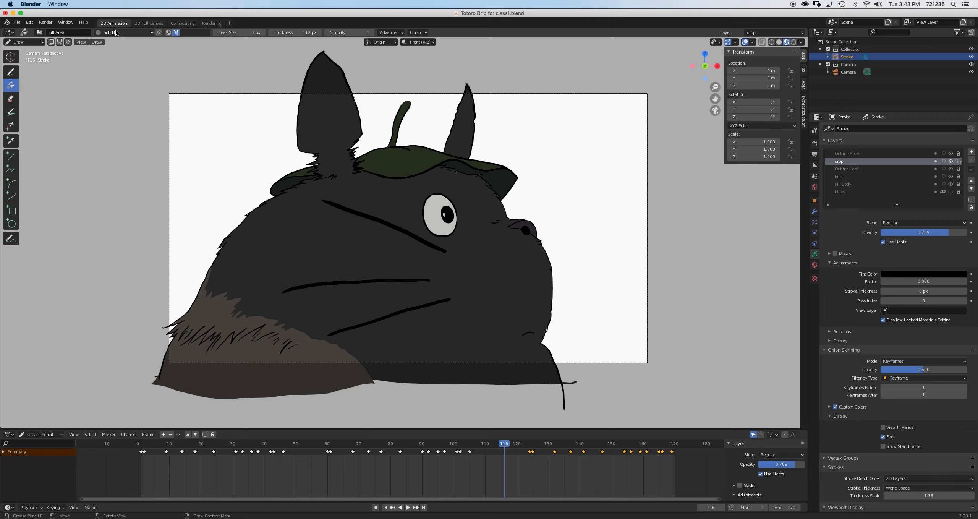
- Set the Fill tool's vertex colour to magenta, lock the drop layer, and make the Fills layer active and unlocked
left_click(814, 130)
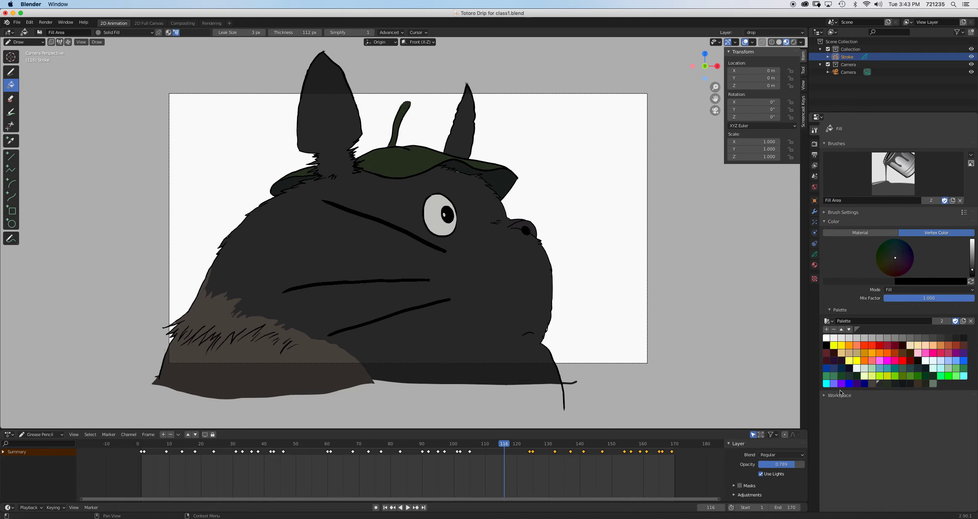
left_click(887, 360)
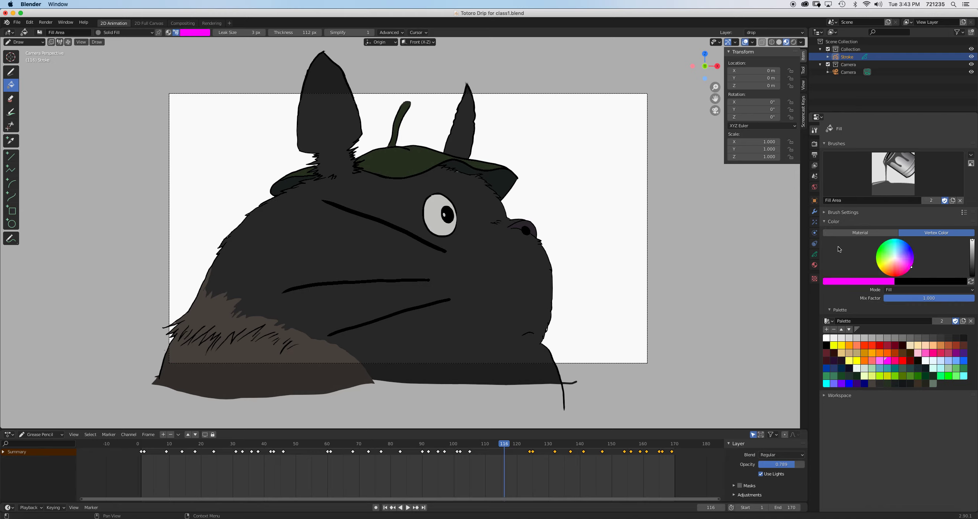
left_click(814, 254)
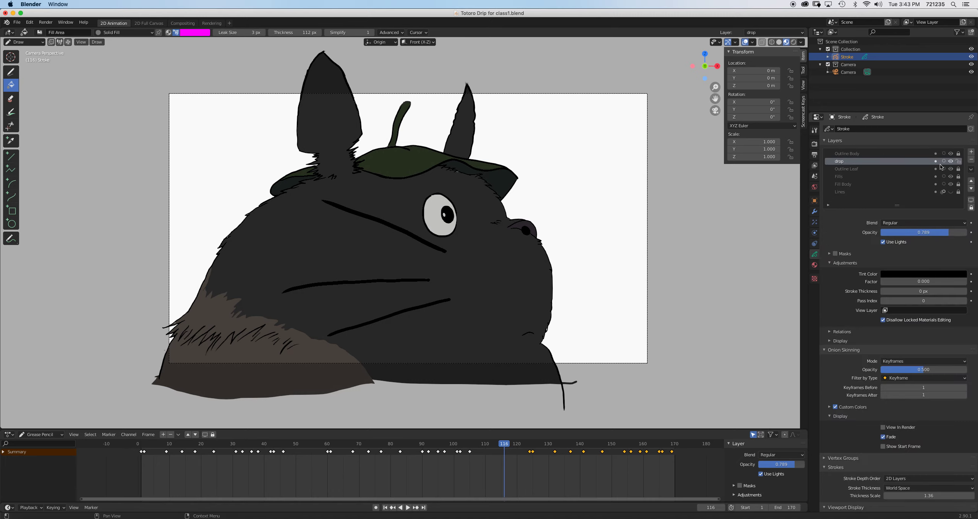
left_click(959, 161)
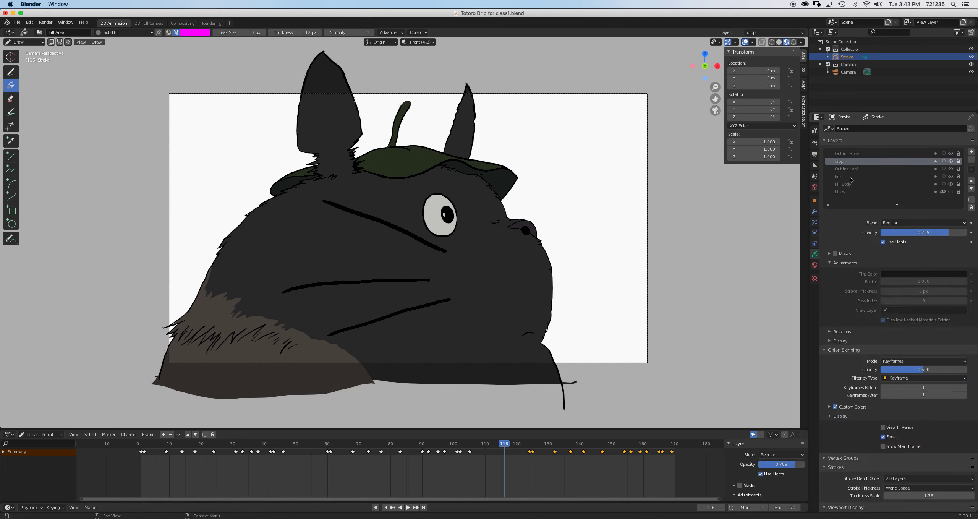
left_click(851, 178)
left_click(959, 178)
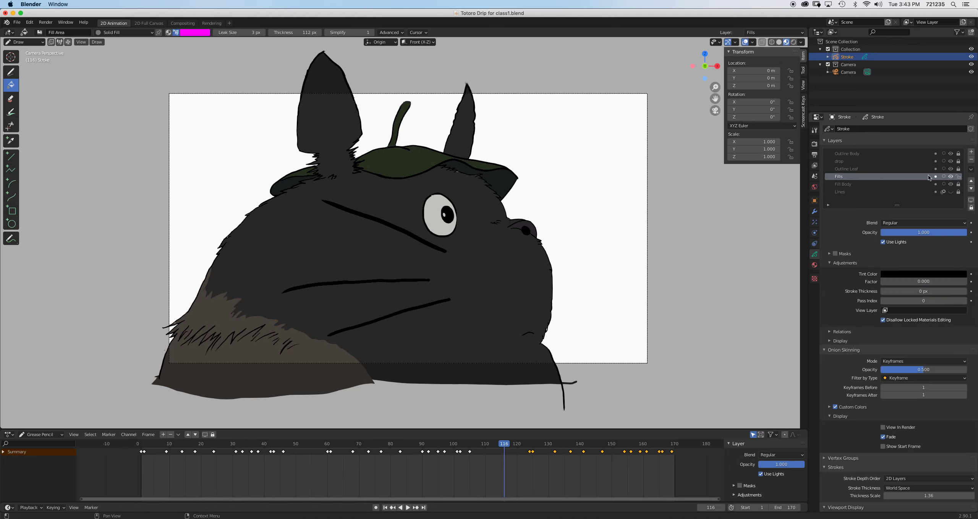
- Fill Totoro's face, body, large ear and leaf hat with magenta, unlocking the Fill Body layer before filling the hat
left_click(452, 286)
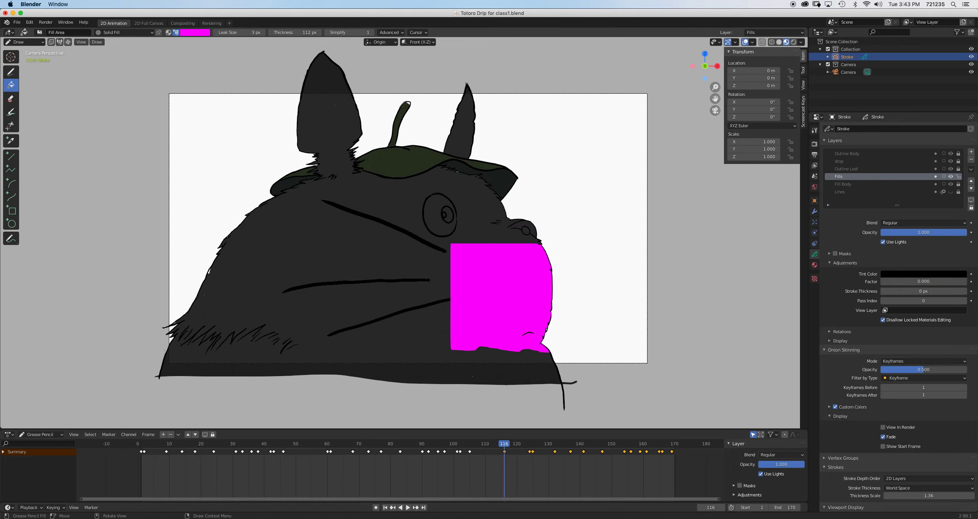
left_click(431, 288)
left_click(470, 241)
left_click(335, 105)
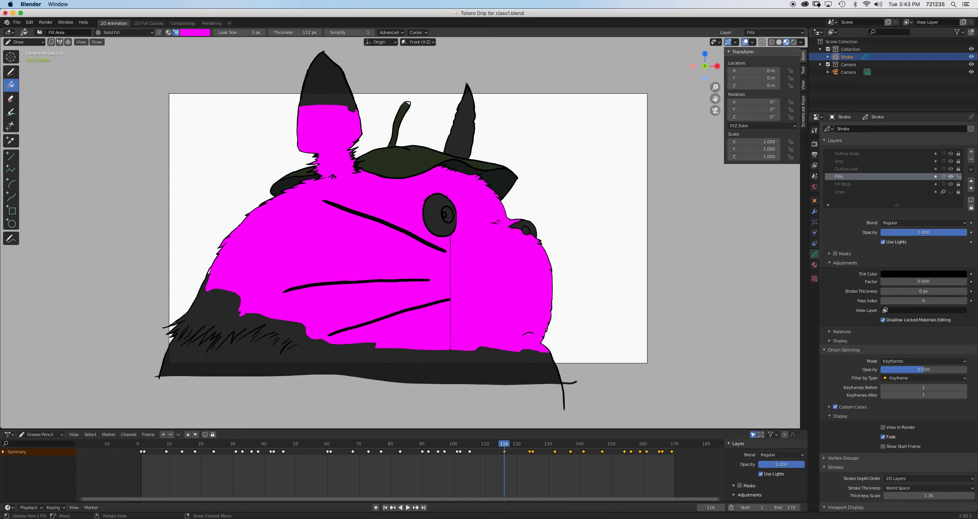
left_click(358, 354)
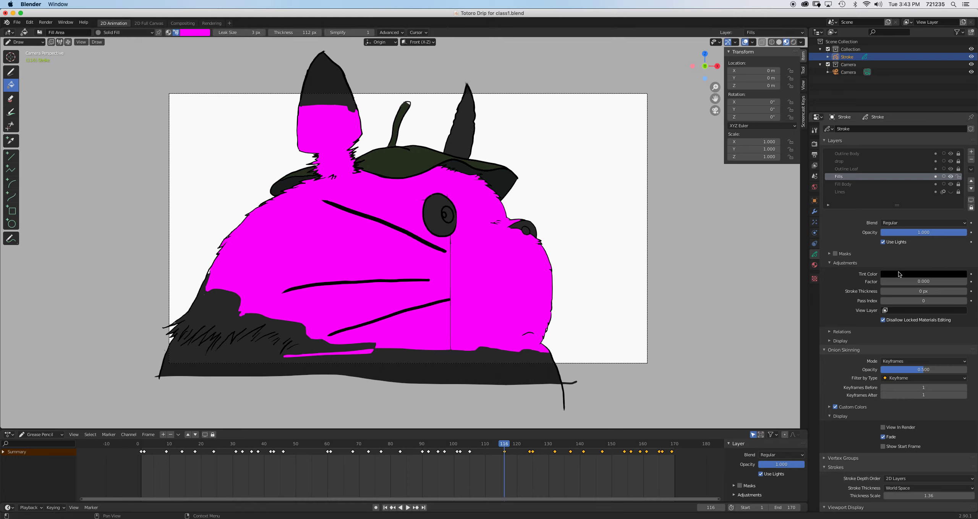
left_click(958, 184)
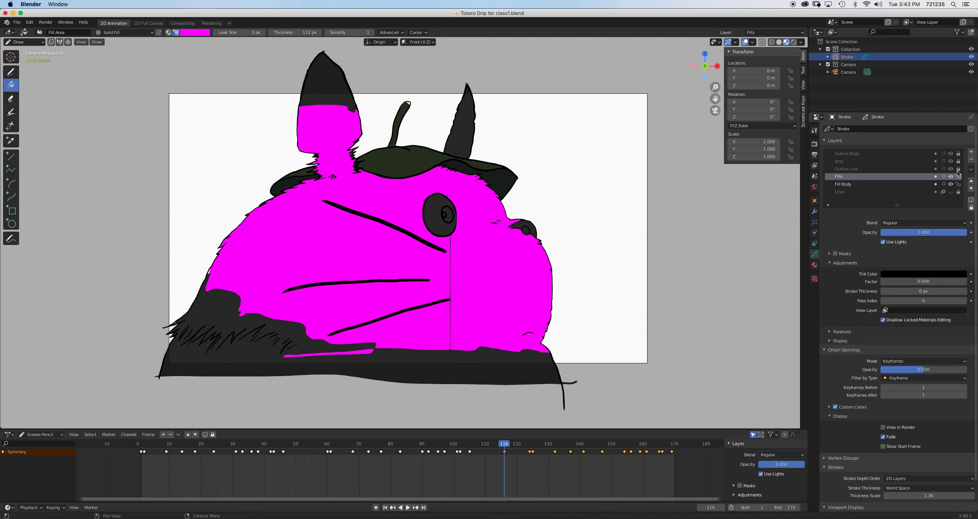
left_click(392, 166)
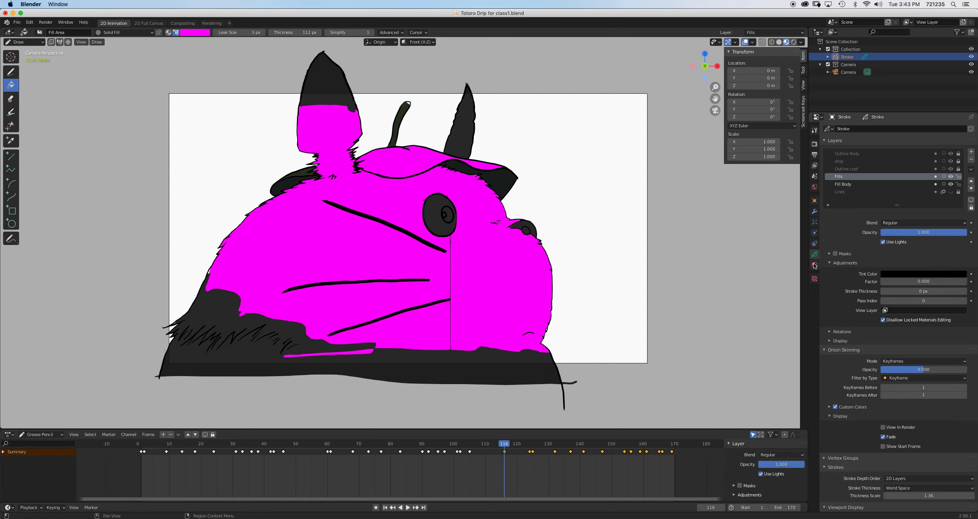
- Fill Totoro's lower face, body, leaf hat and both ears with the dark red palette colour
left_click(814, 130)
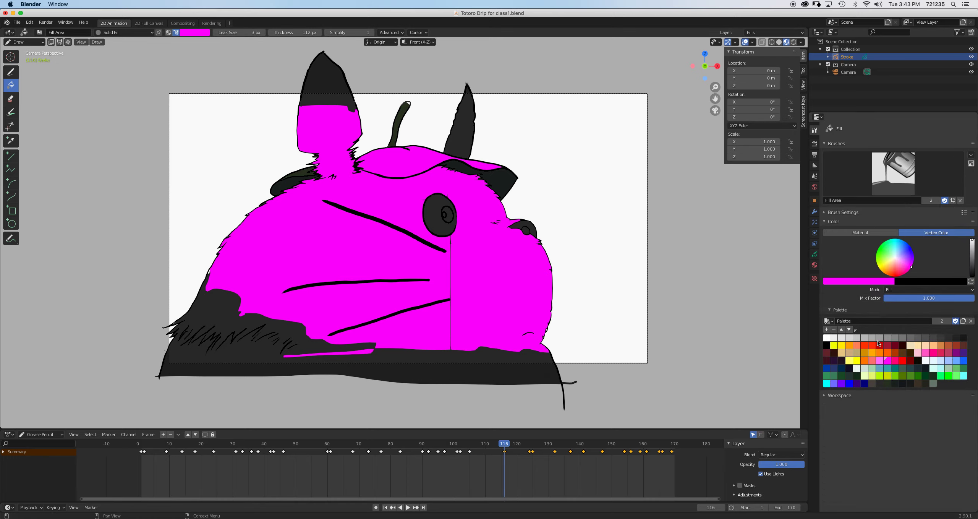
left_click(886, 346)
left_click(469, 278)
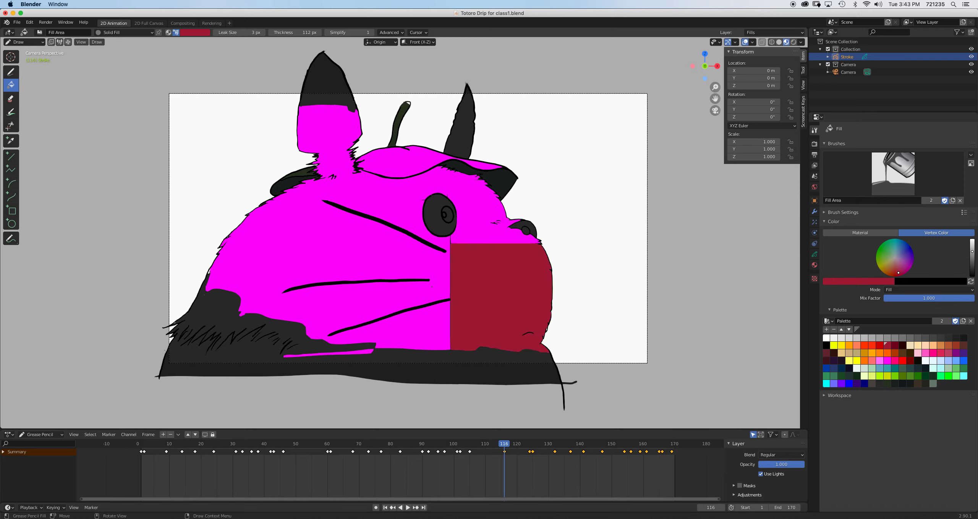
left_click(377, 255)
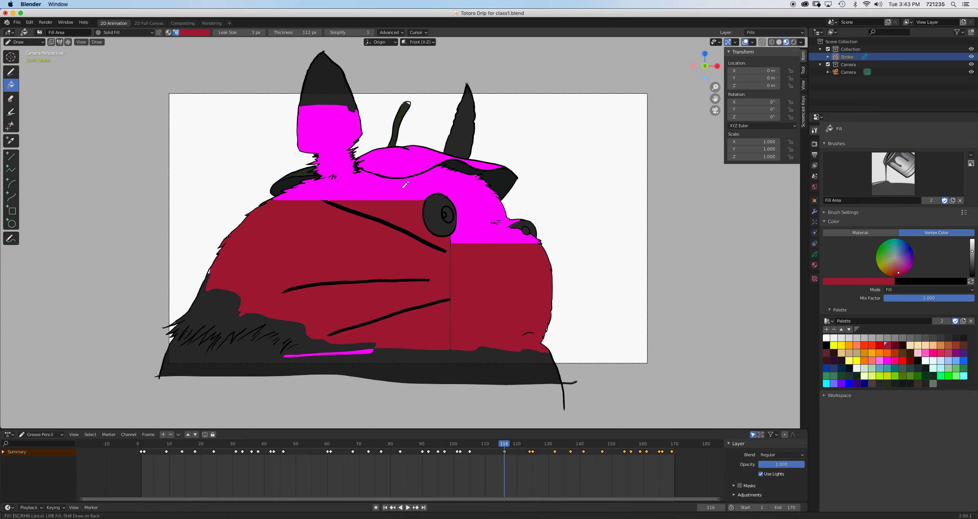
left_click(428, 163)
left_click(322, 115)
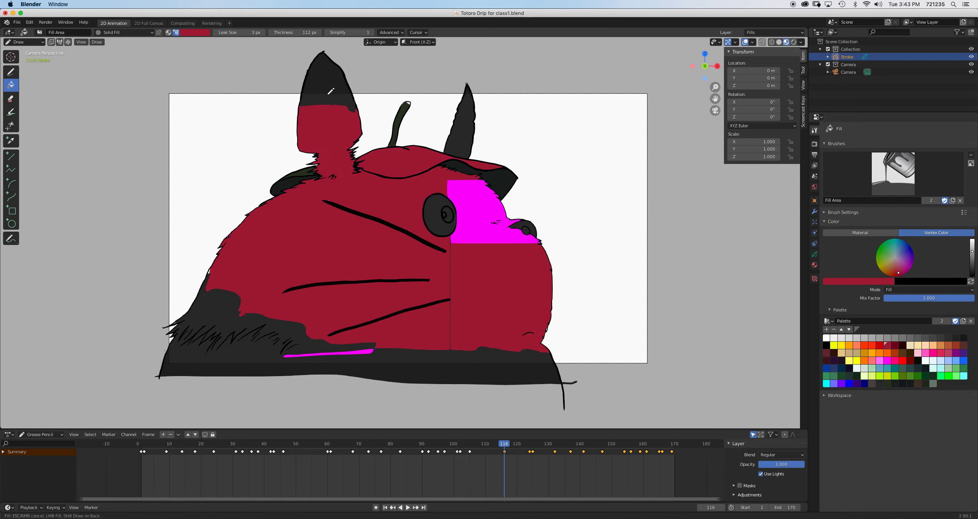
left_click(339, 99)
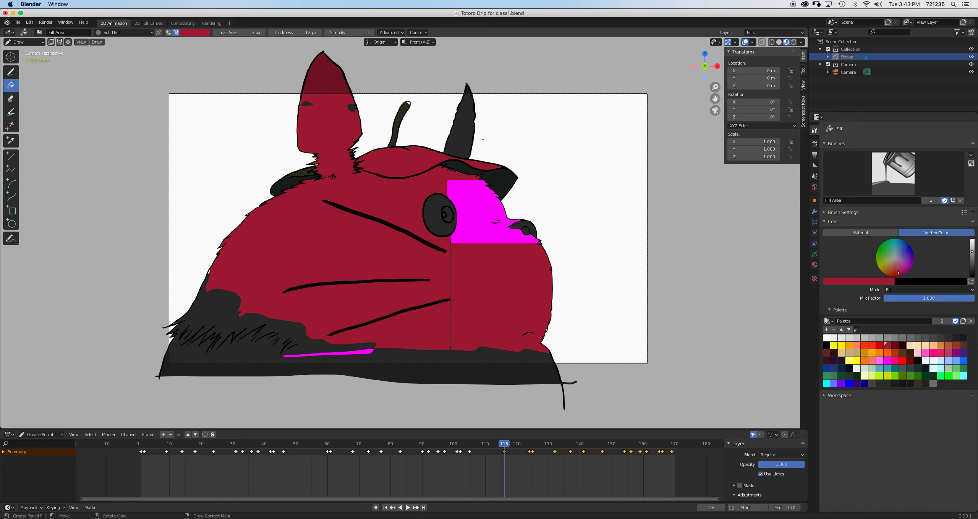
left_click(461, 122)
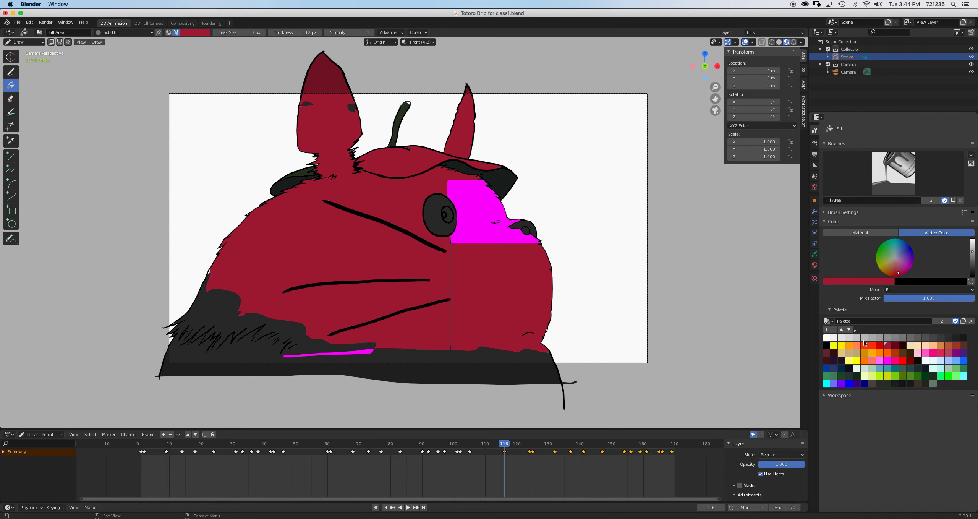
- Fill Totoro's furry belly patch with the yellow palette colour
left_click(855, 360)
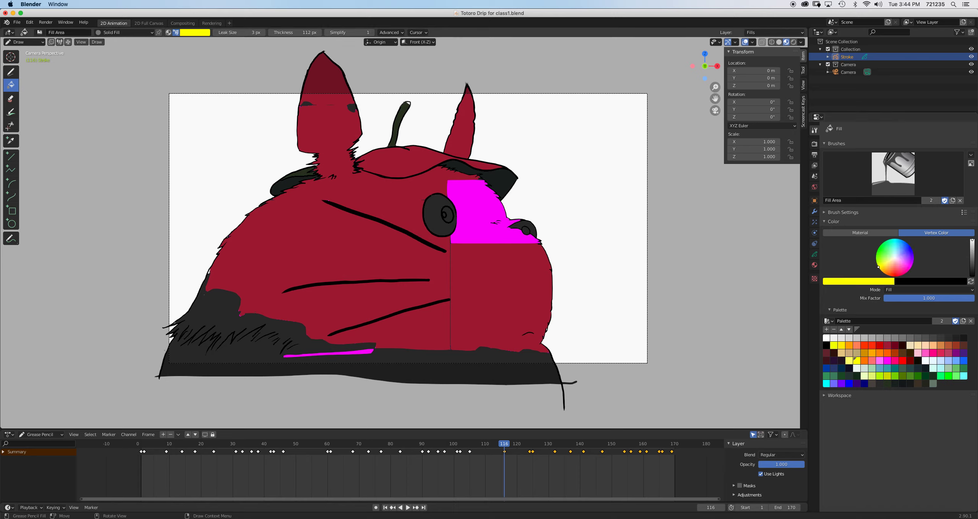
left_click(221, 315)
left_click(289, 328)
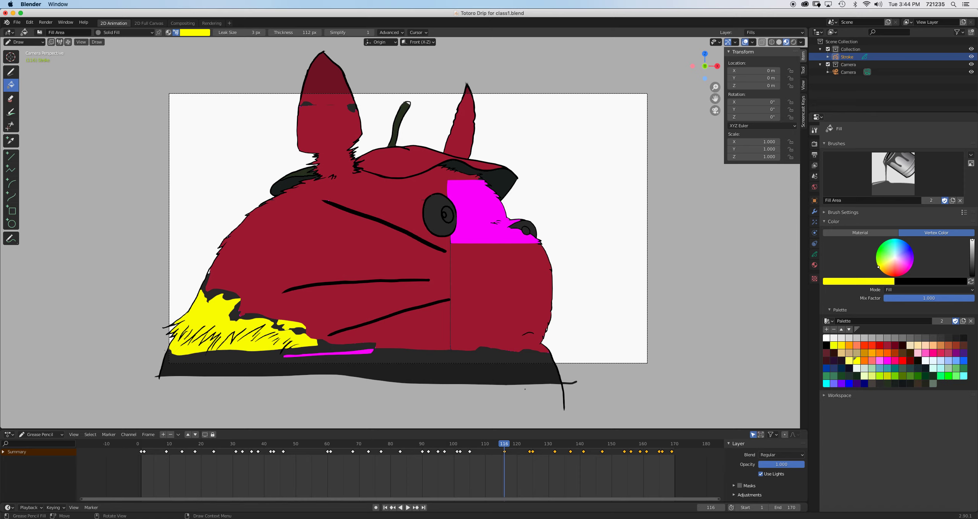